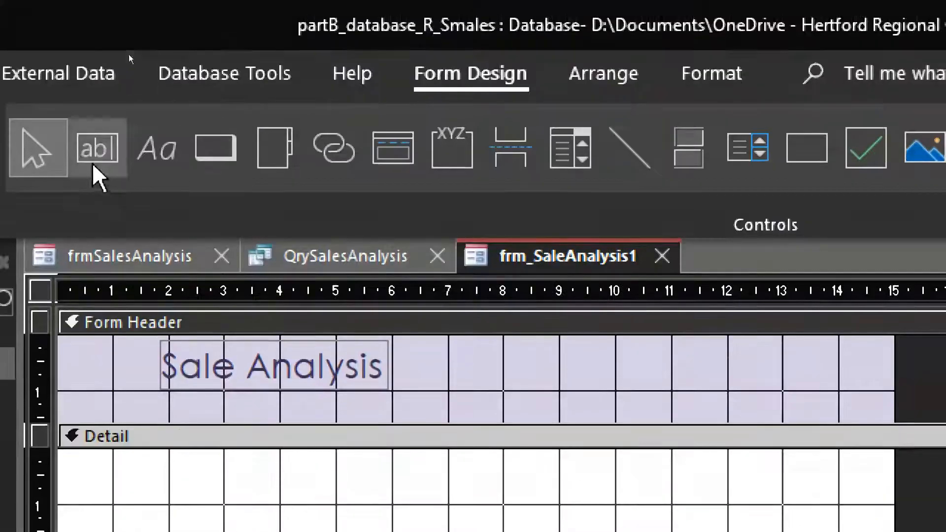
Add a text box below Min Selling Price, align its label with the labels above, and caption it Total Sales Value.
left_click(84, 173)
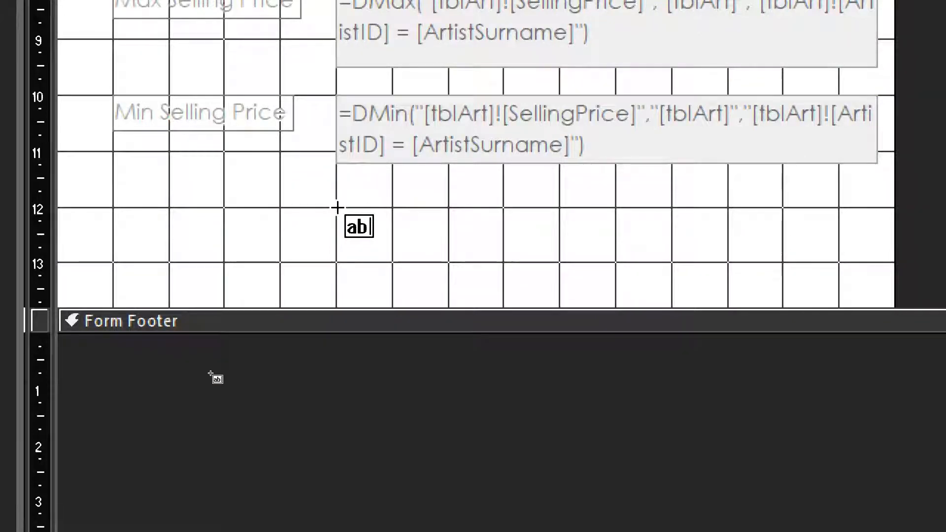
left_click(337, 207)
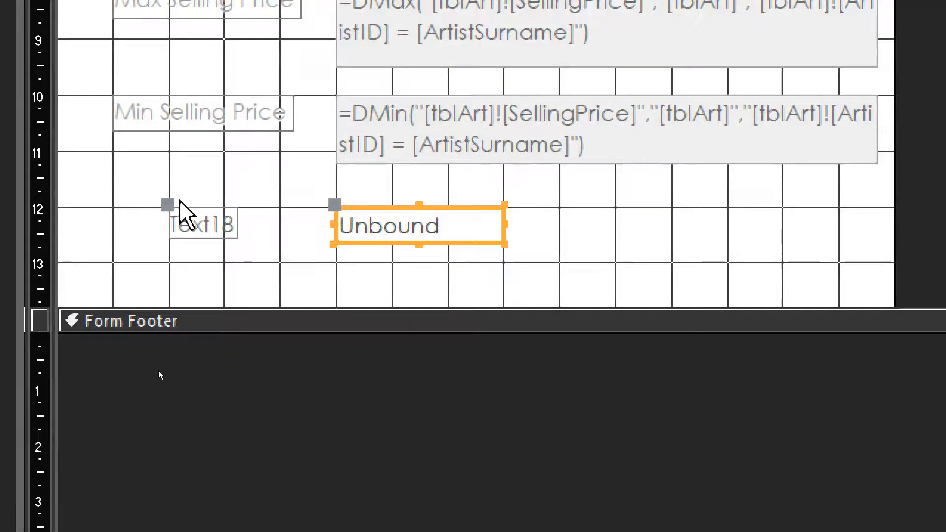
left_click_drag(170, 209, 110, 208)
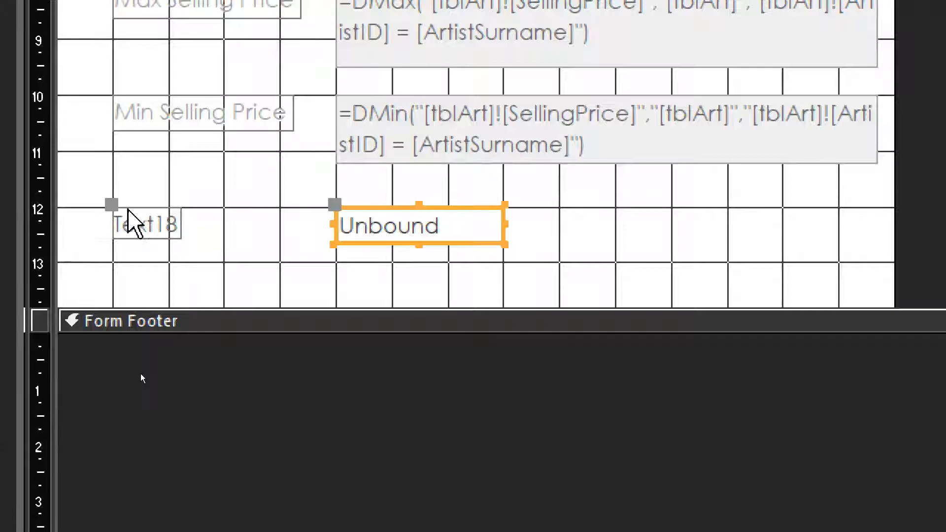
double_click(140, 224)
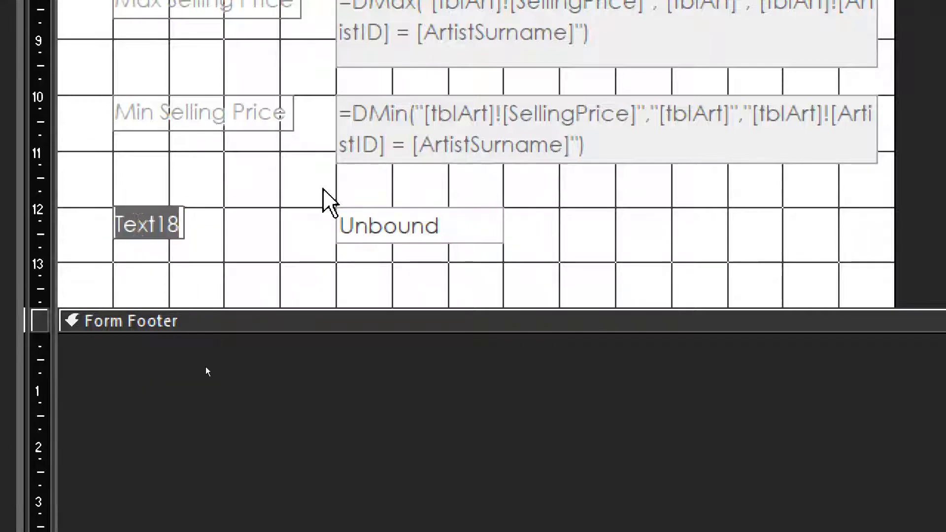
type("Total Sales")
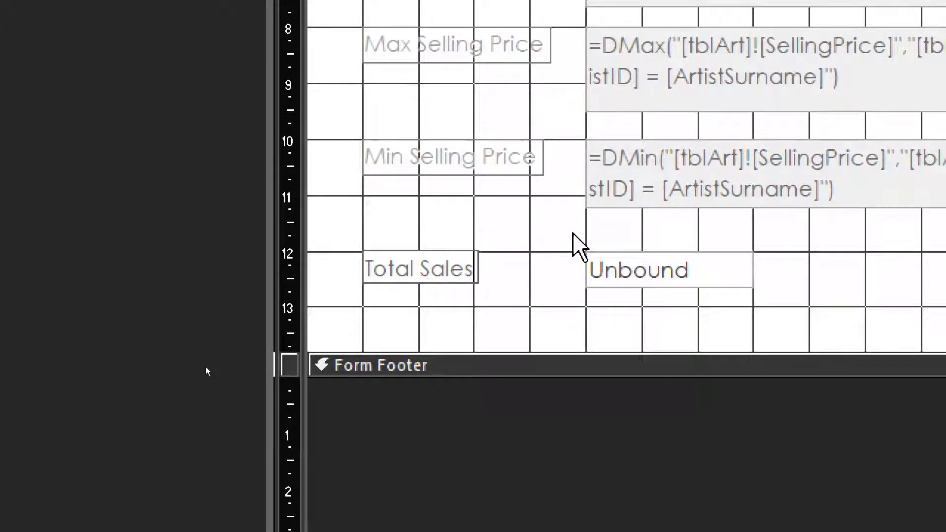
type(" Value")
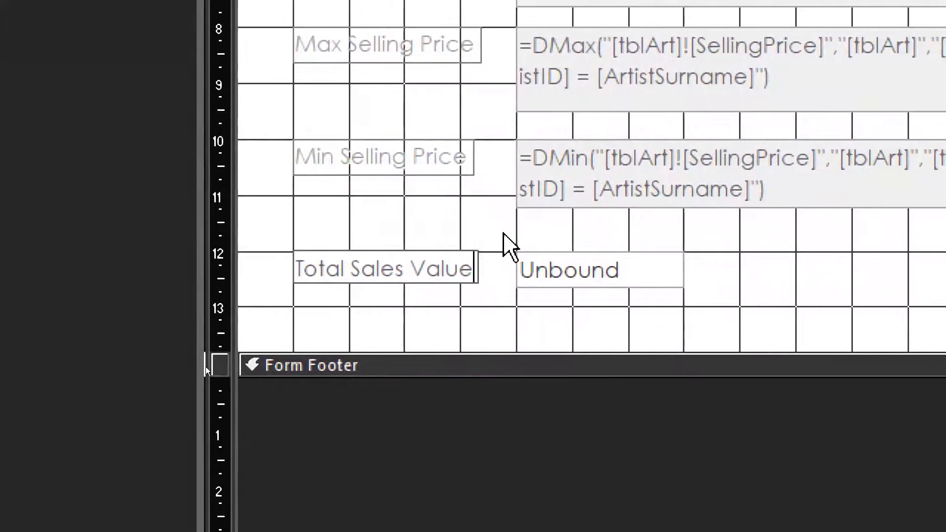
Open the Expression Builder for the control source of the new Total Sales Value text box.
left_click(627, 271)
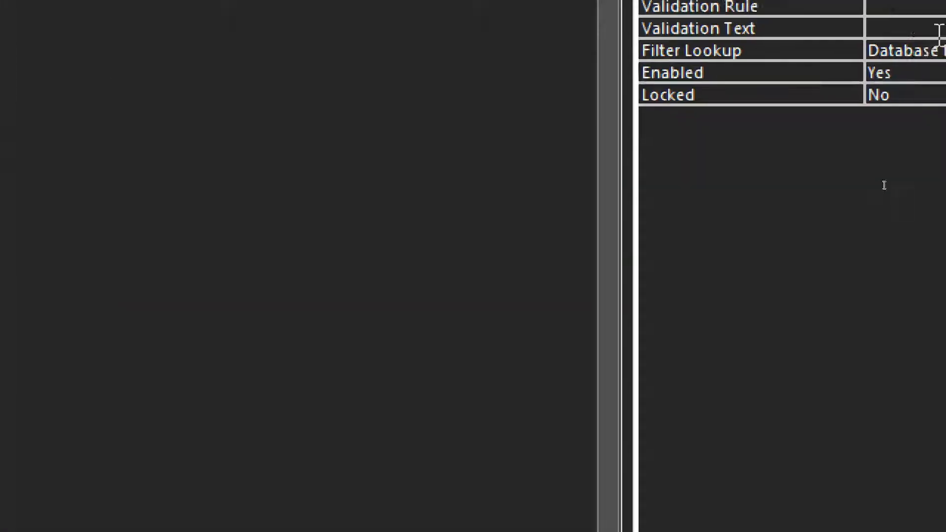
left_click(912, 217)
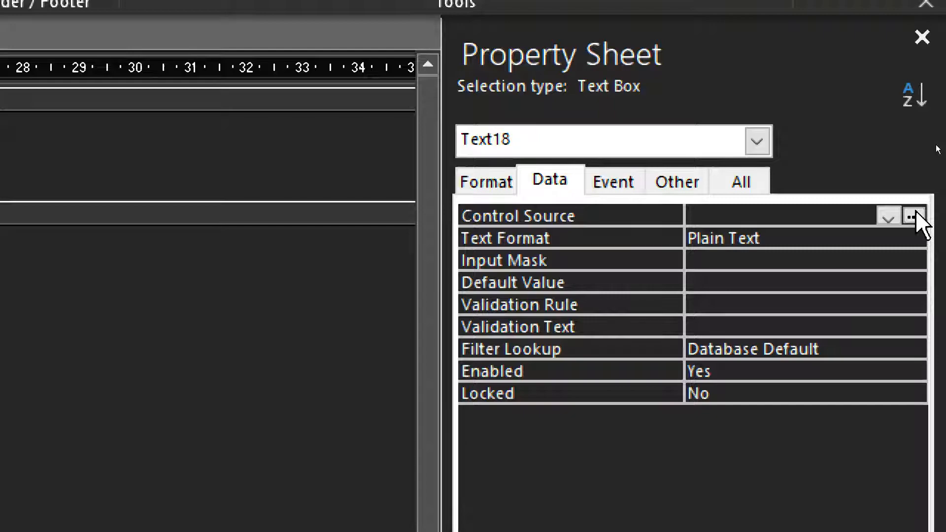
left_click(914, 217)
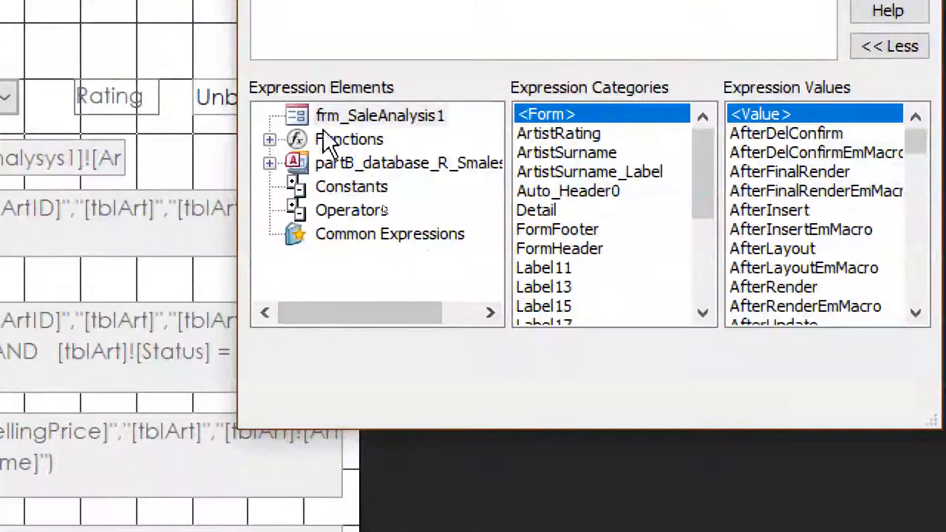
Insert the built-in DSum function into the expression.
left_click(270, 140)
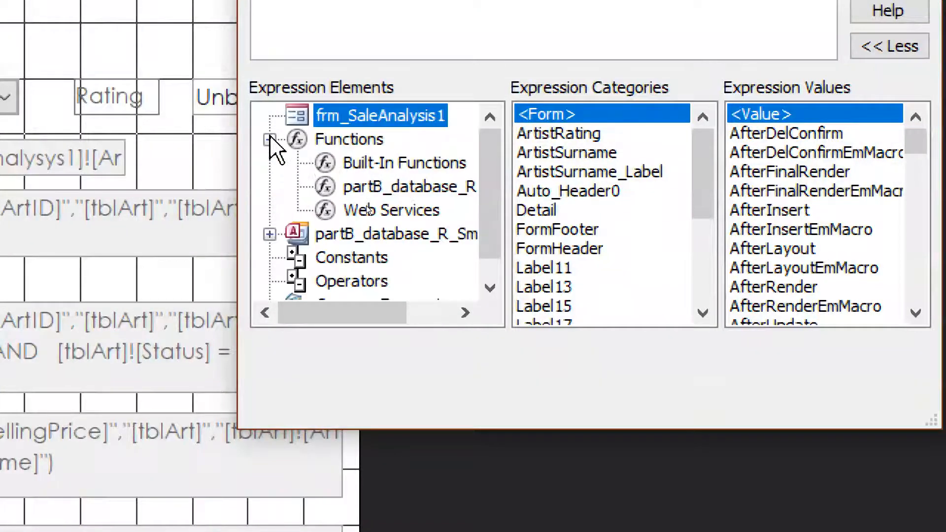
left_click(389, 166)
scroll(915, 226, "down", 7)
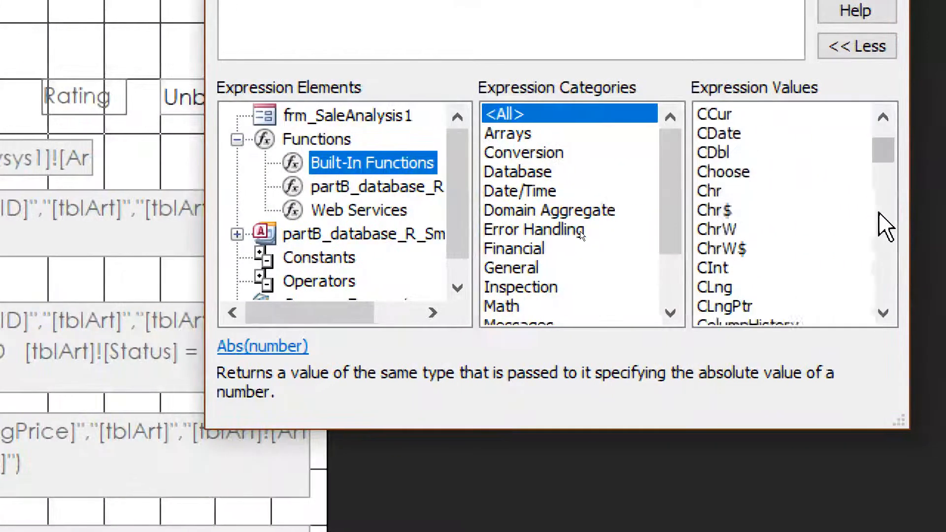
scroll(879, 217, "down", 7)
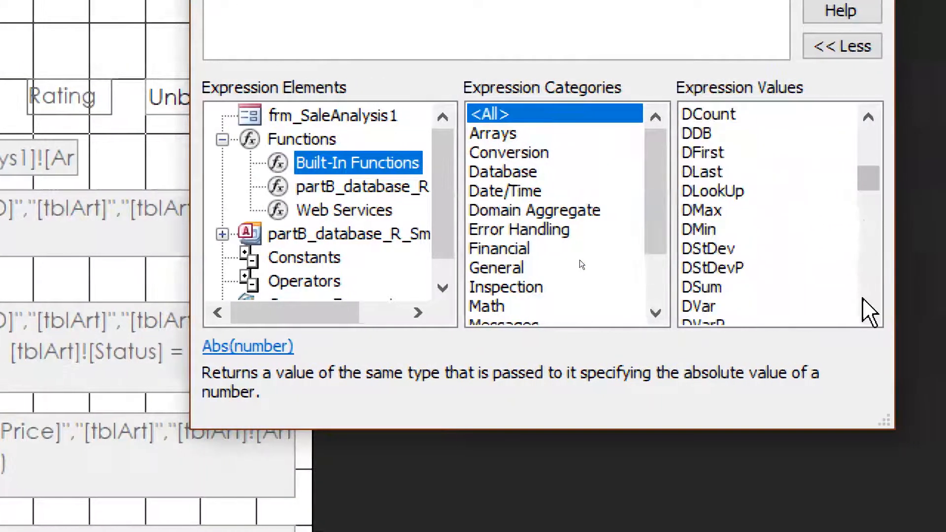
left_click(703, 287)
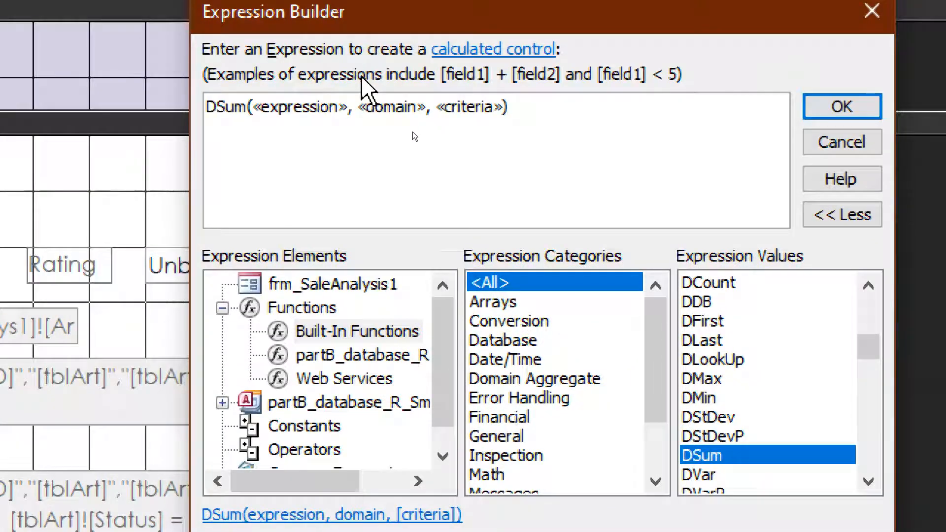
Replace DSum's expression placeholder with the SellingPrice field from the tblArt table.
left_click(296, 106)
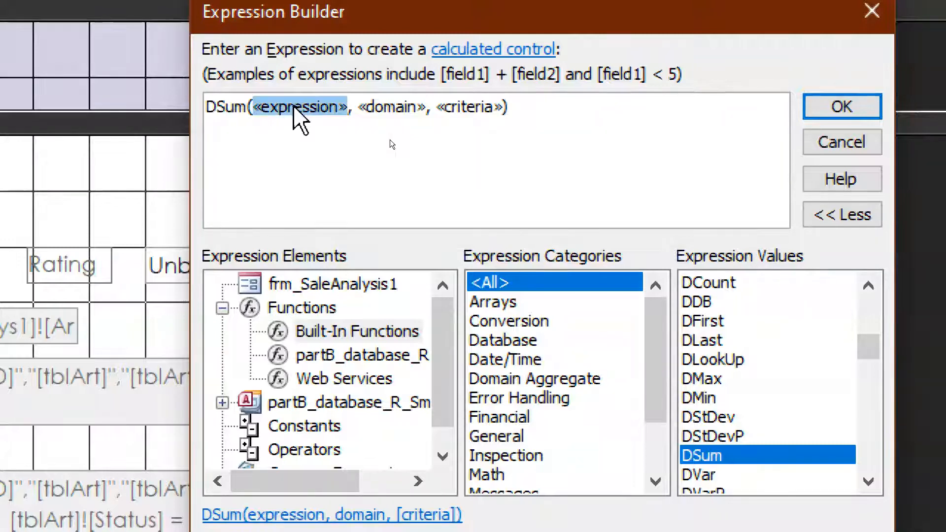
scroll(296, 424, "down", 1)
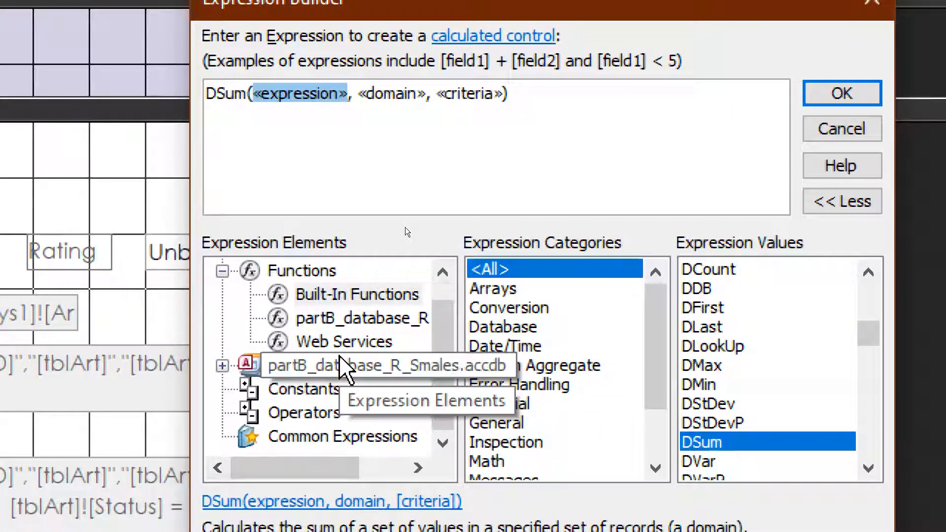
left_click(223, 365)
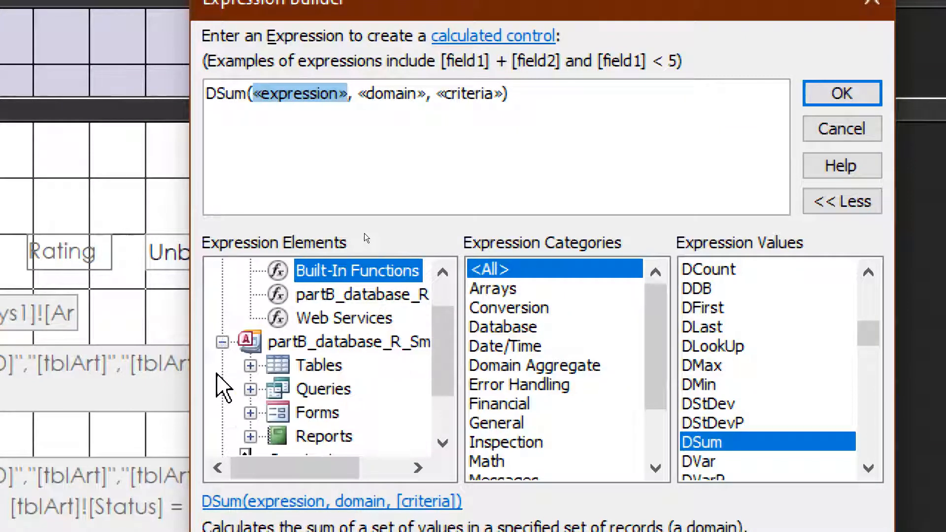
left_click(250, 363)
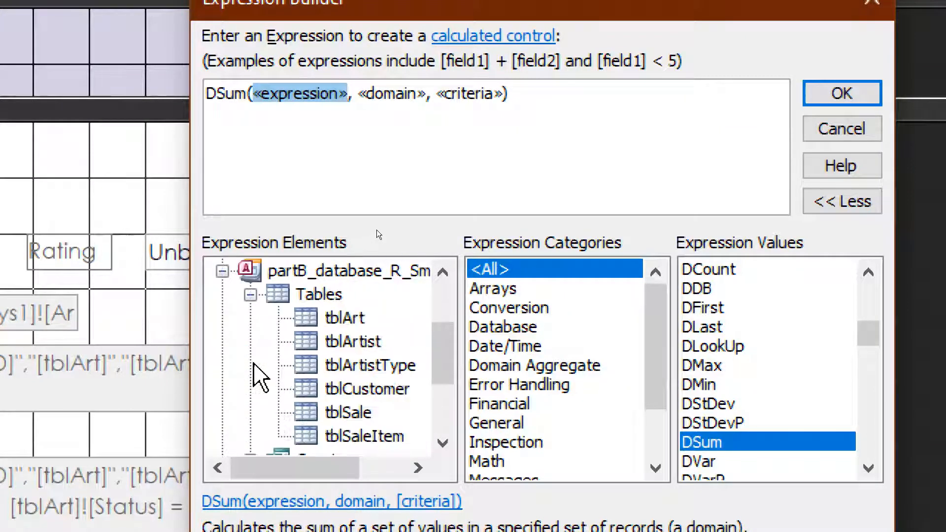
left_click(344, 318)
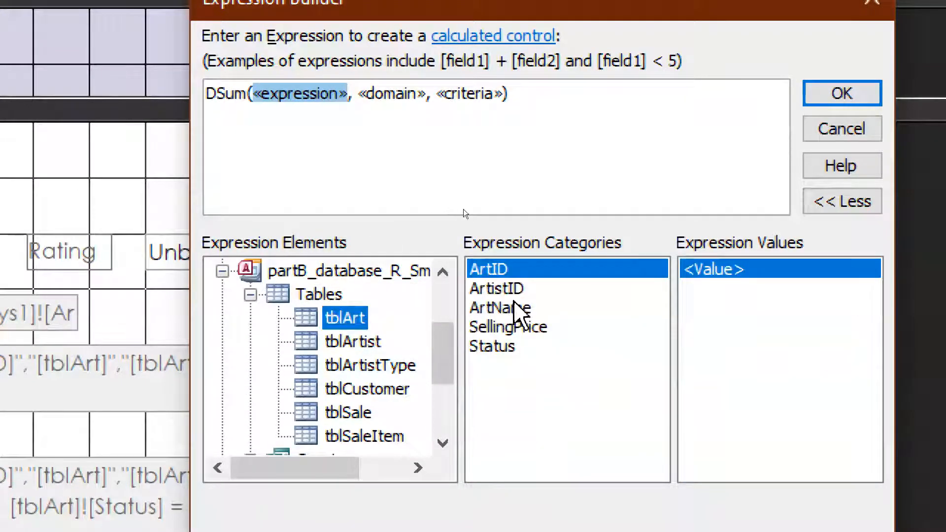
left_click(520, 328)
double_click(515, 327)
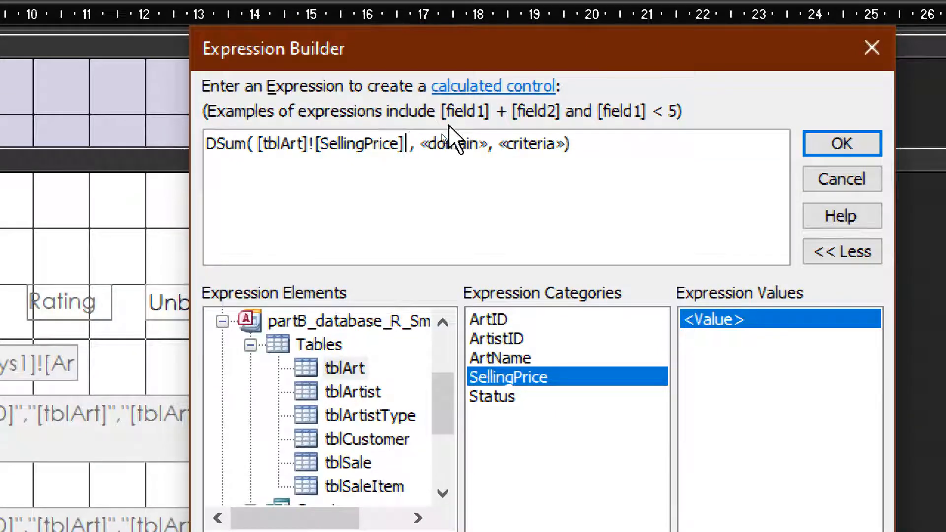
Enclose the [tblArt]![SellingPrice] argument in double quotation marks.
type("\"")
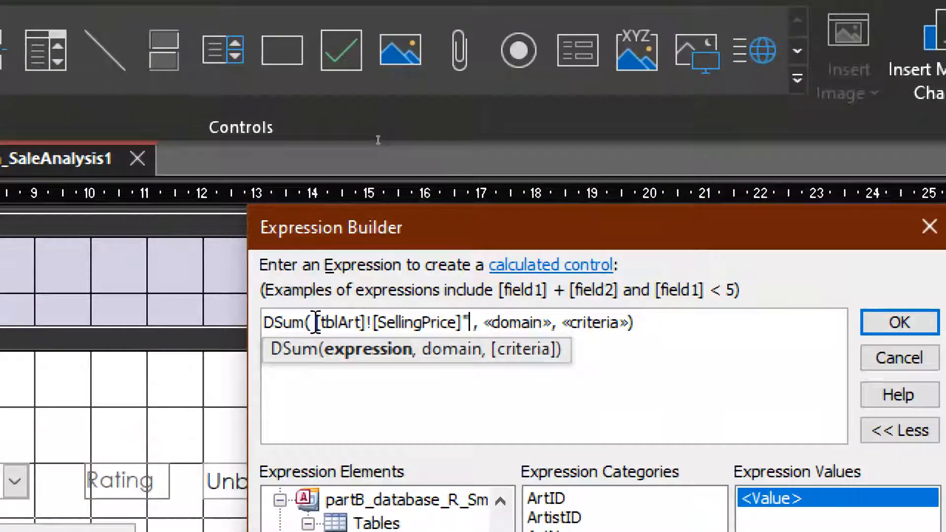
left_click(316, 322)
type("\"")
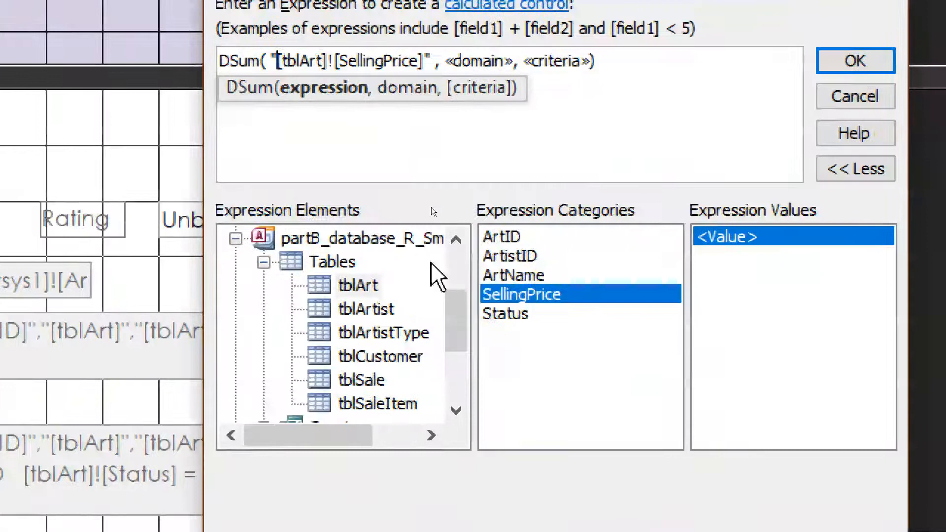
scroll(433, 275, "up", 2)
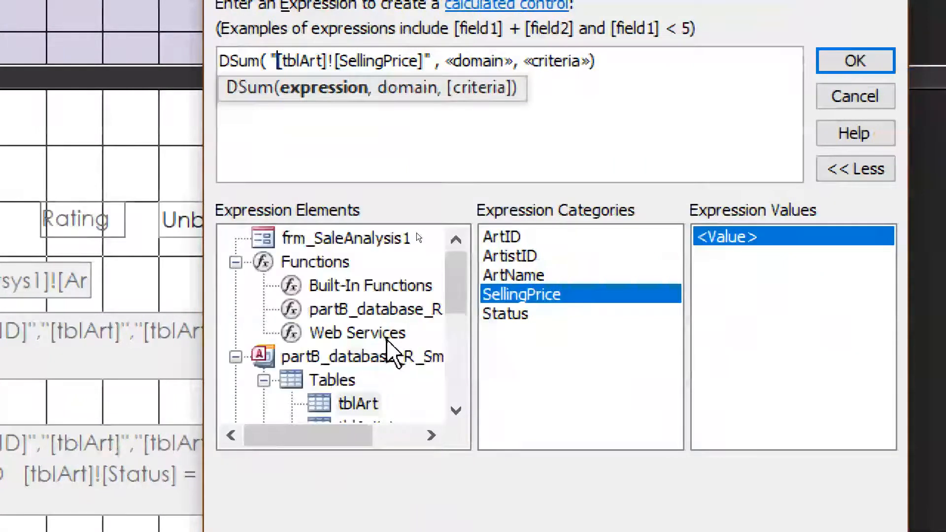
left_click(392, 286)
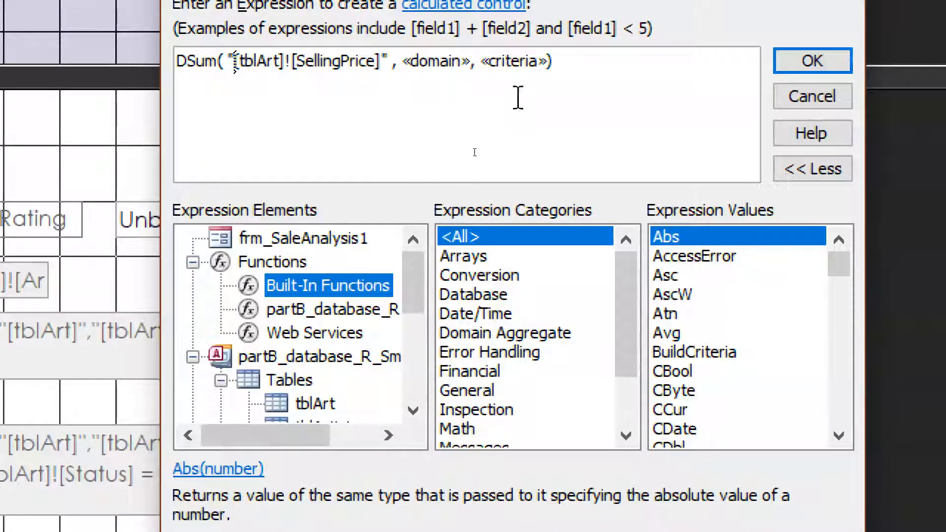
left_click(593, 69)
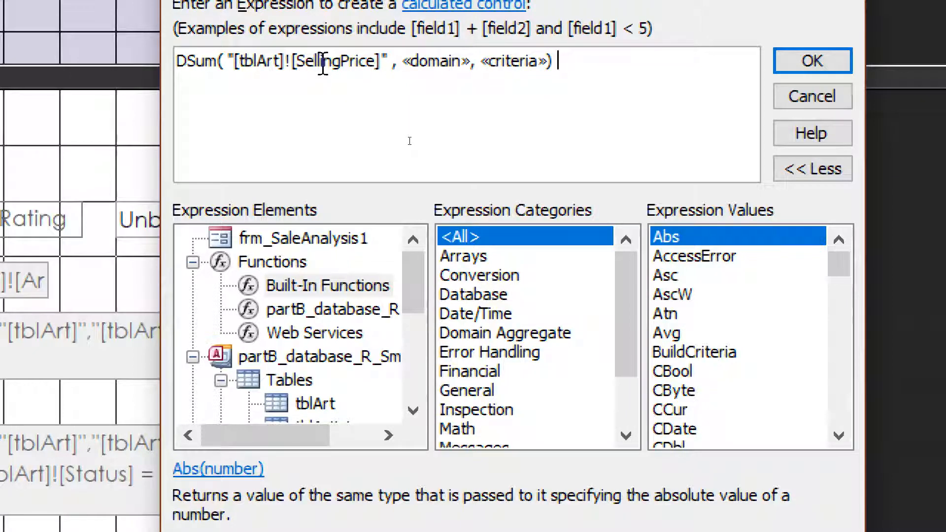
Replace DSum's domain placeholder with the ArtID field reference from the tblArt table.
left_click(430, 62)
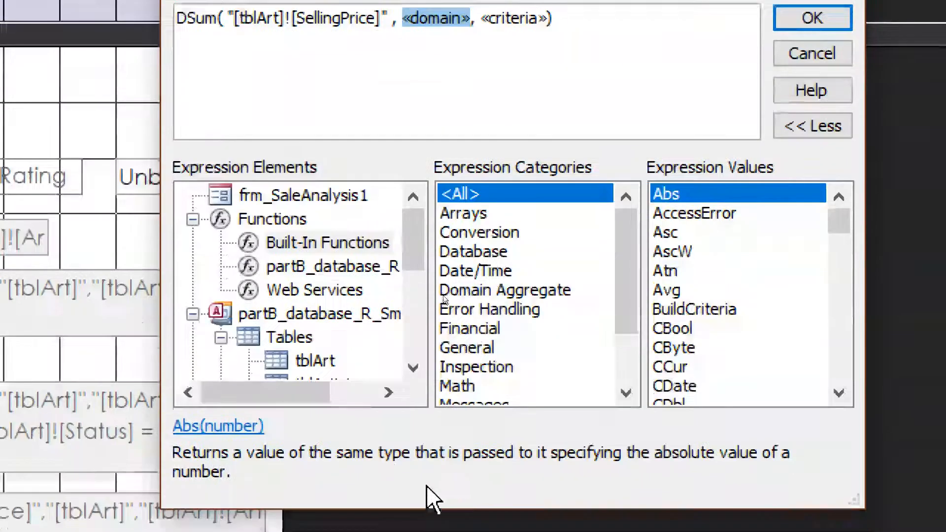
left_click(315, 404)
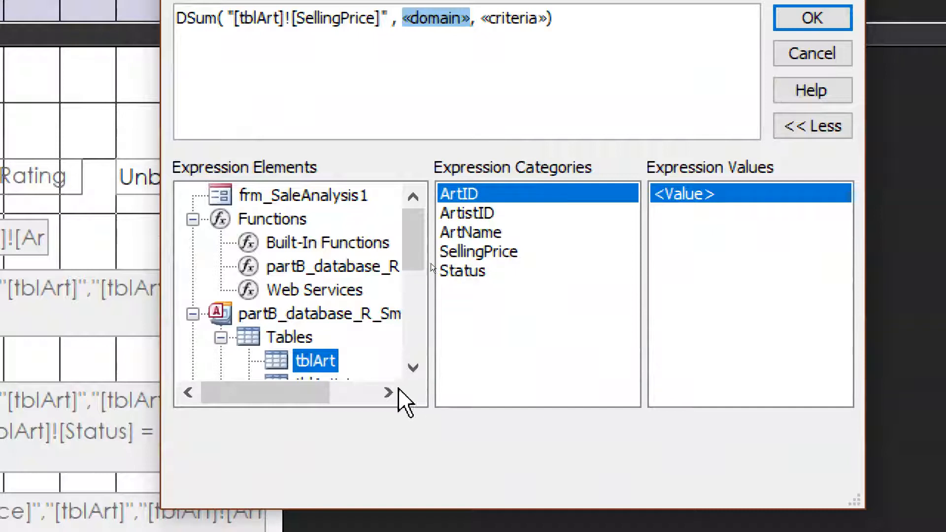
double_click(458, 196)
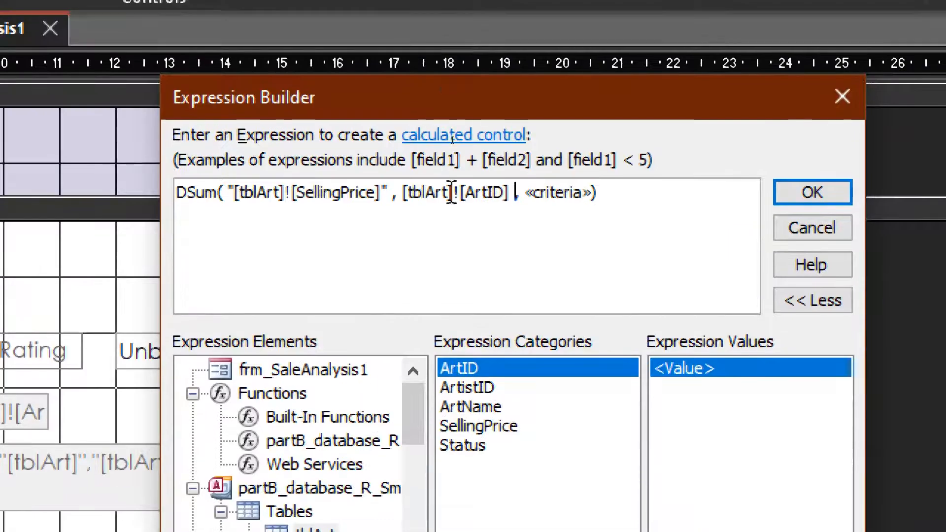
Trim the domain argument to the table name only and enclose it in double quotation marks, giving "[tblArt]".
left_click_drag(449, 17, 485, 28)
left_click_drag(485, 197, 447, 189)
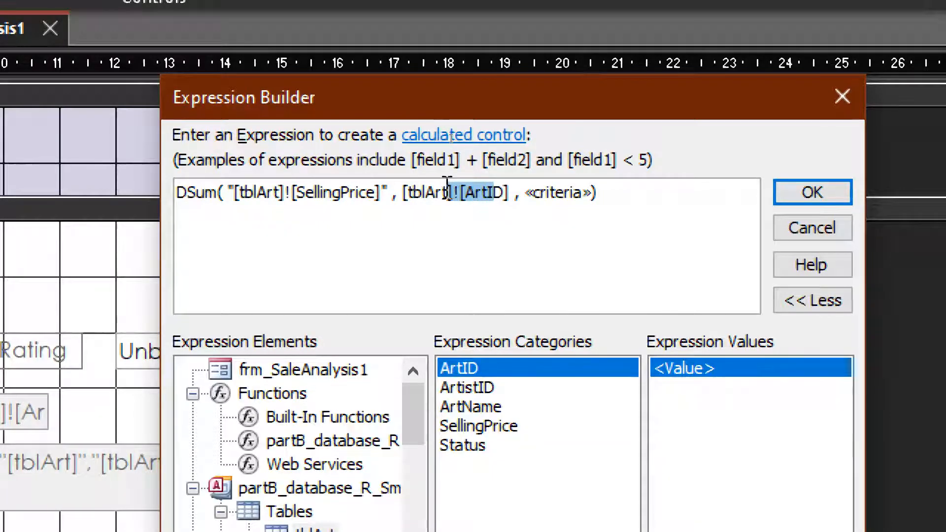
key("Delete")
key("Delete")
key("Delete")
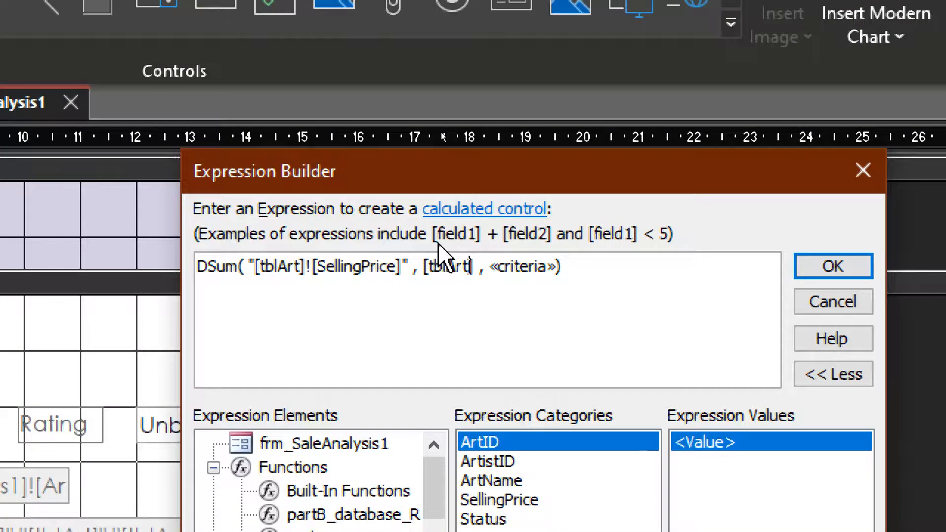
type("]\"")
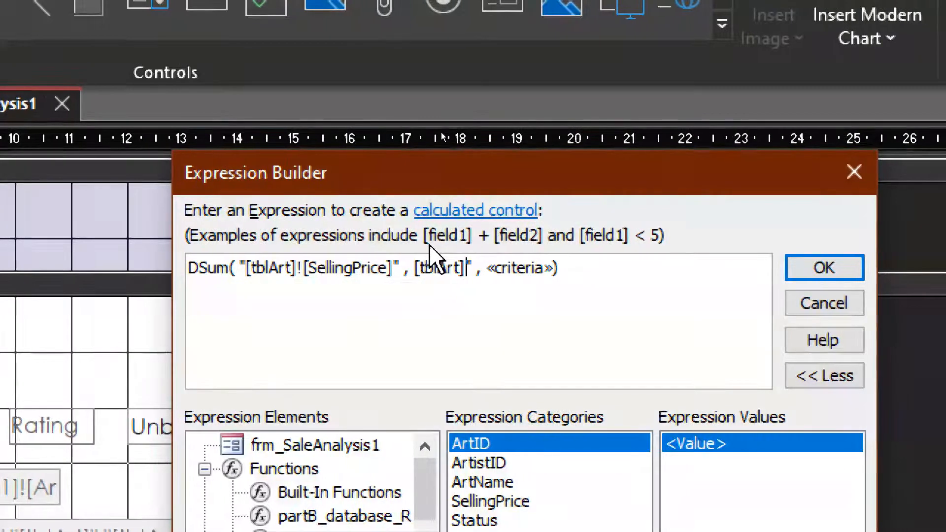
key("Left")
key("Left")
key("Left")
key("Left")
key("Left")
key("Left")
key("Left")
key("Left")
type("\"")
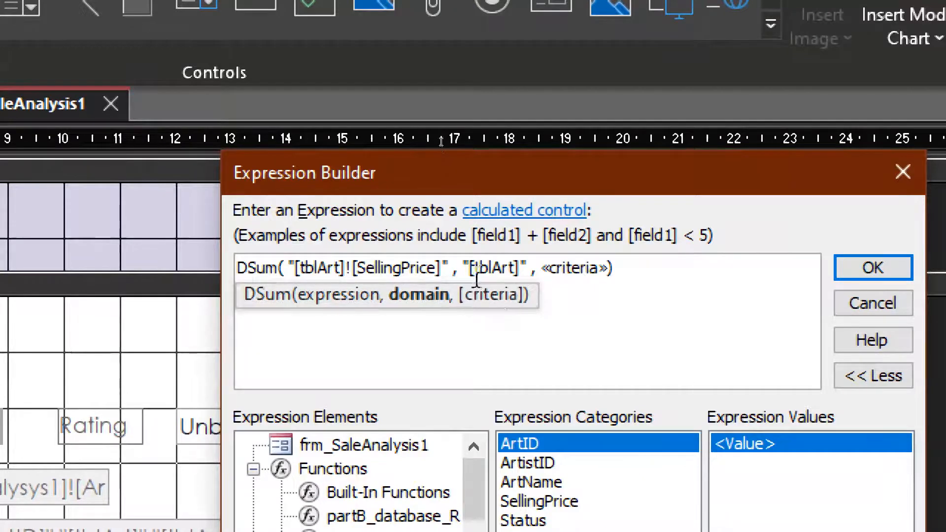
Replace DSum's criteria placeholder with the condition [tblArt]![ArtistID] = [ArtistSurname], using the tblArt field and the form's ArtistSurname control.
left_click(589, 270)
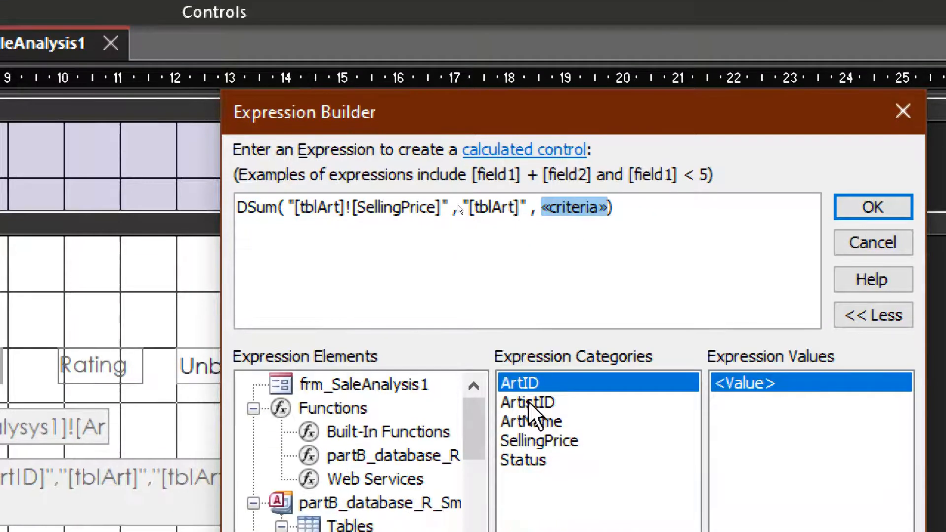
double_click(529, 402)
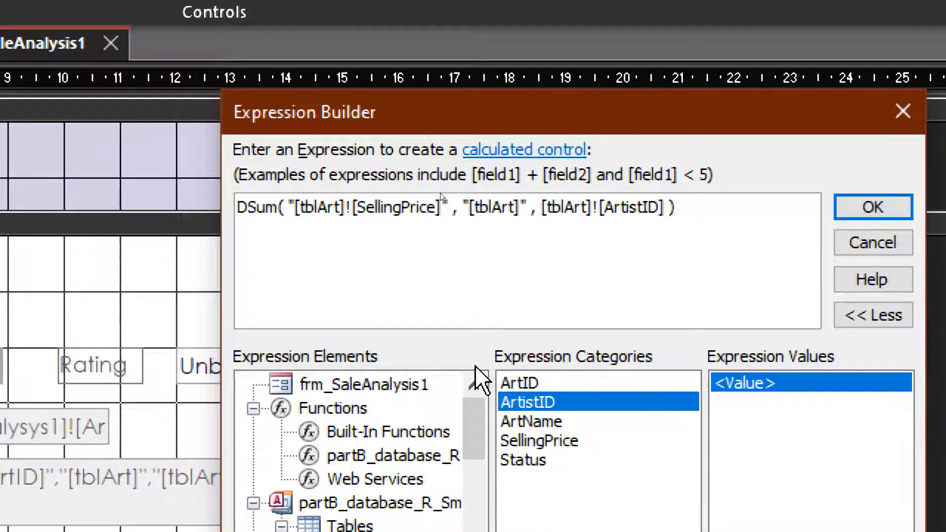
type("=")
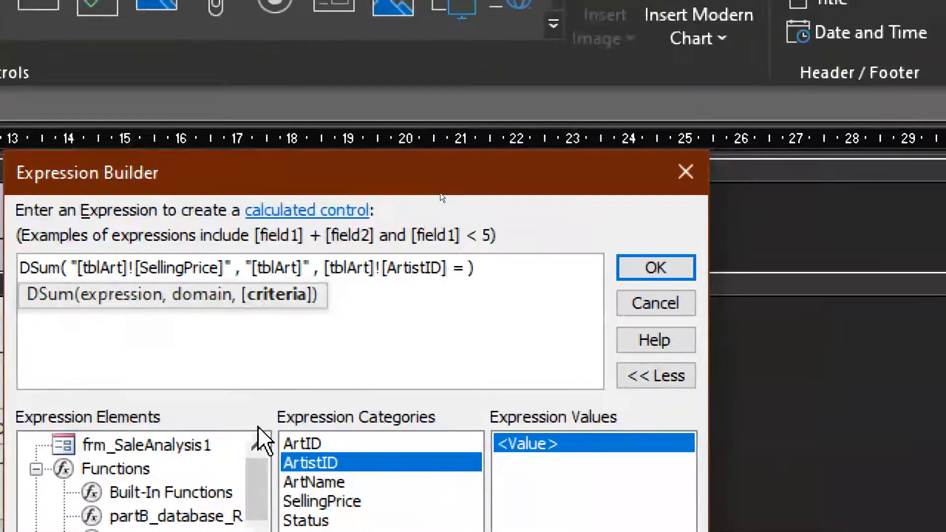
left_click(199, 445)
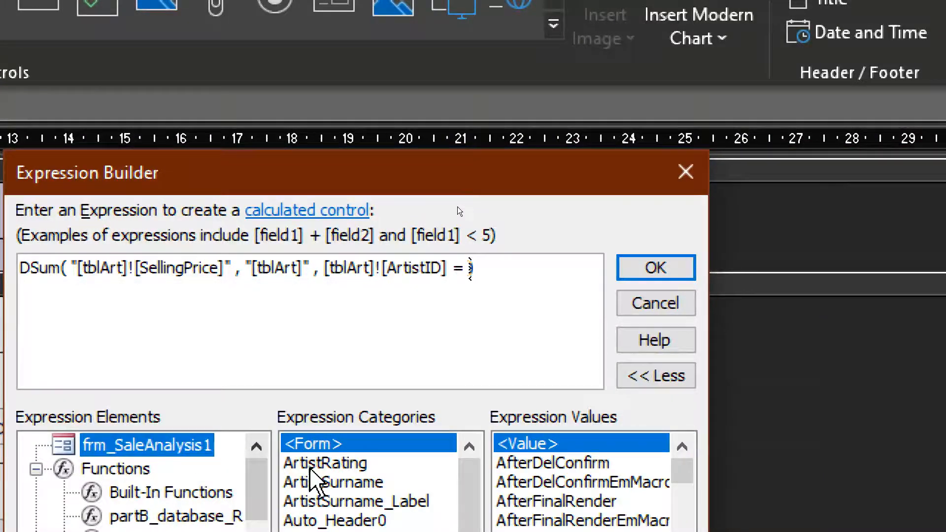
double_click(315, 475)
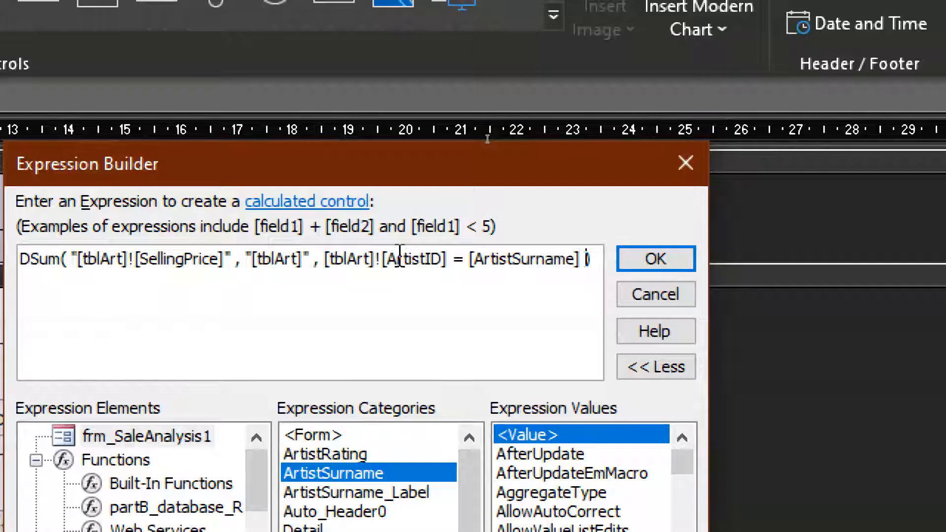
Extend the criteria with AND [tblArt]![Status] = 'Sold' and end it with a closing double quotation mark.
type("AND")
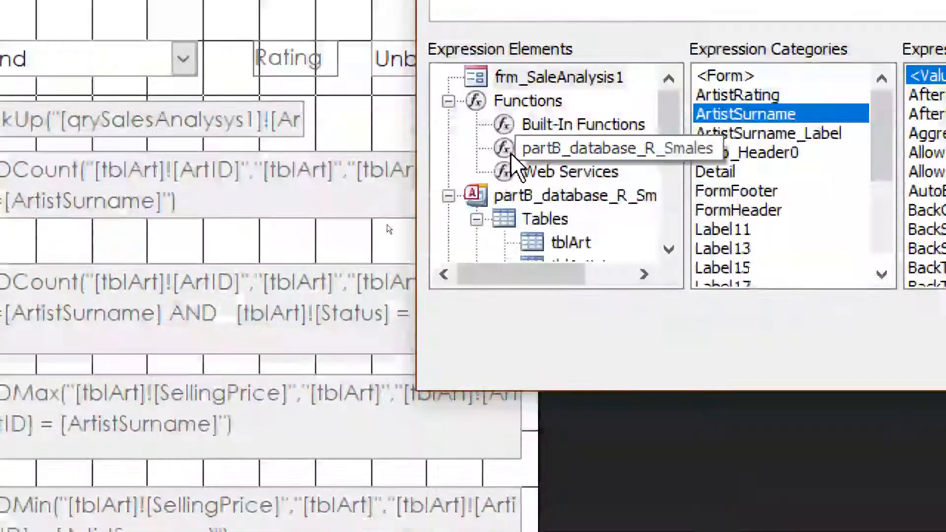
scroll(552, 443, "down", 1)
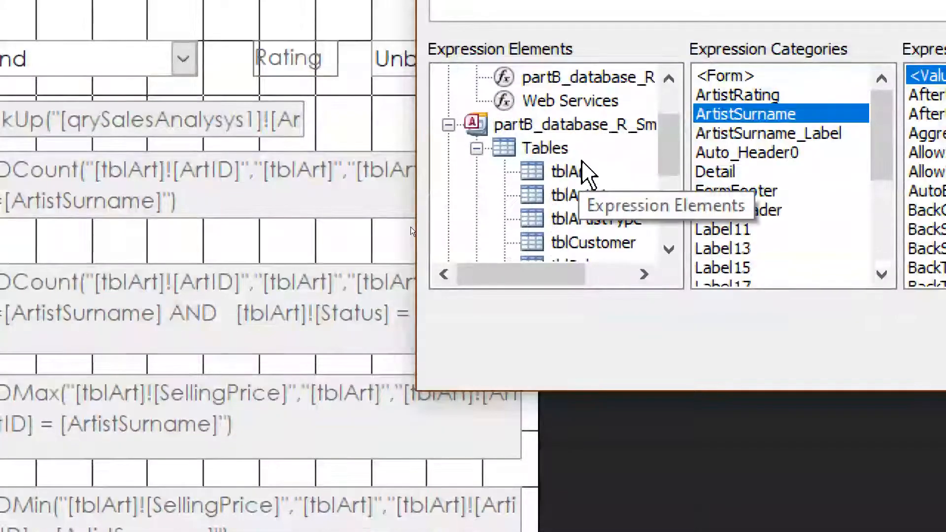
left_click(582, 170)
double_click(722, 152)
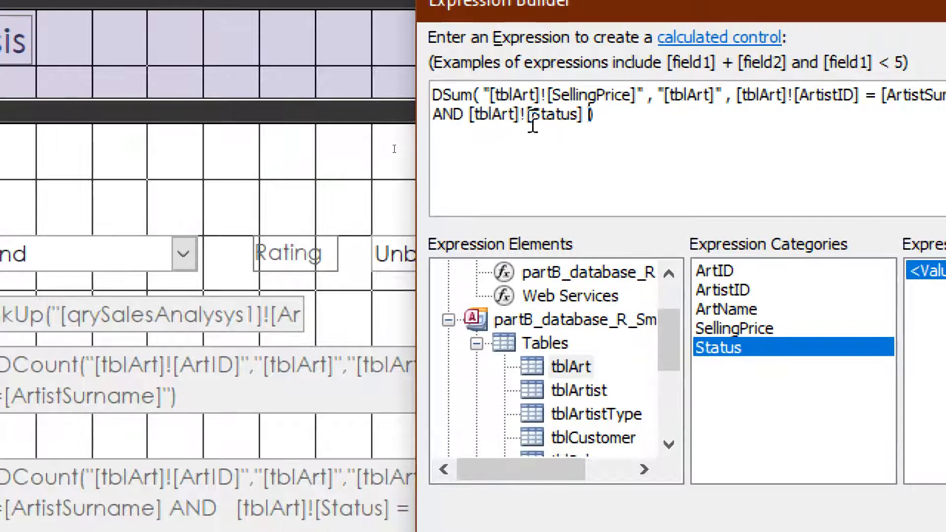
key("BackSpace")
type("= 0")
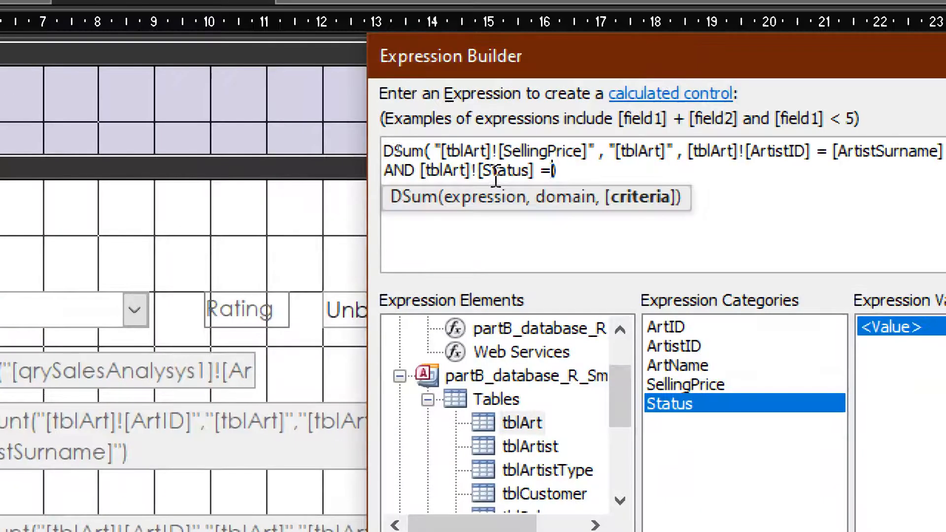
type("'Sold")
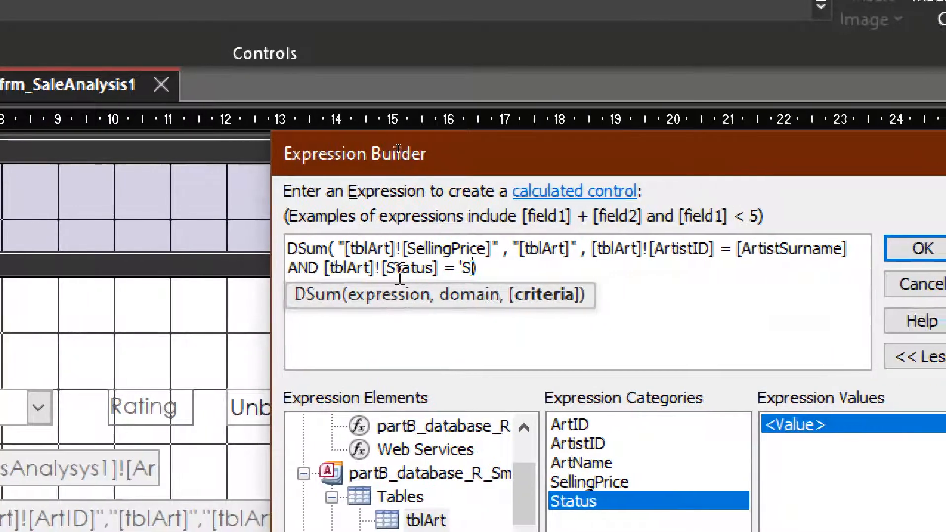
type("')")
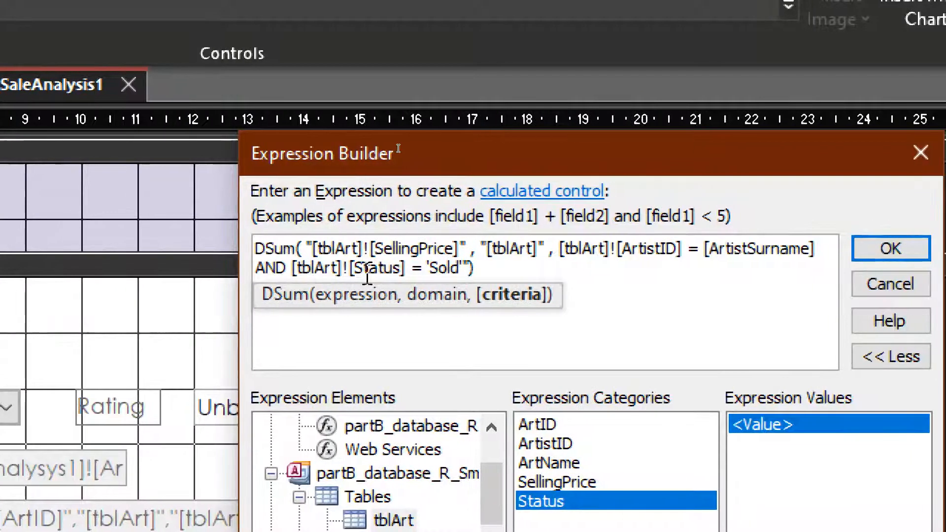
Add the opening double quotation mark before [tblArt]![ArtistID] in the criteria and accept the DSum expression.
left_click(560, 249)
type("\"")
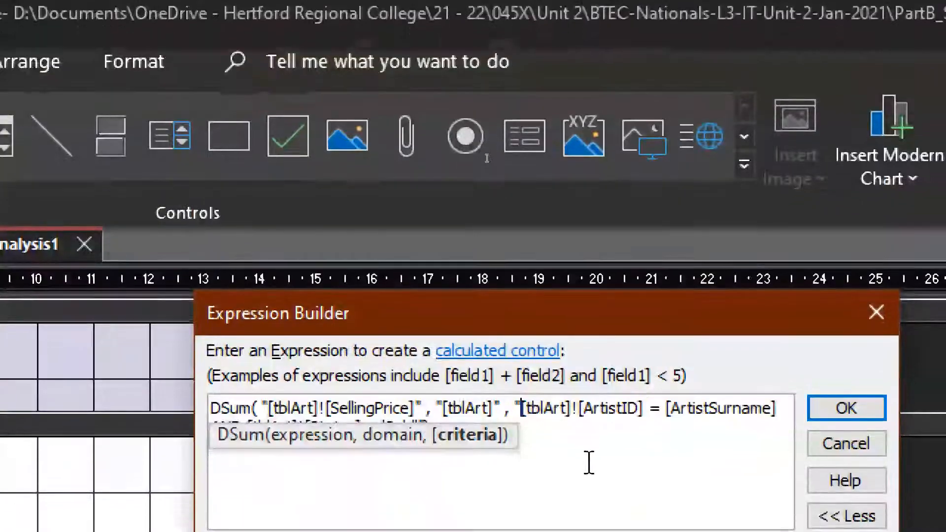
left_click(584, 478)
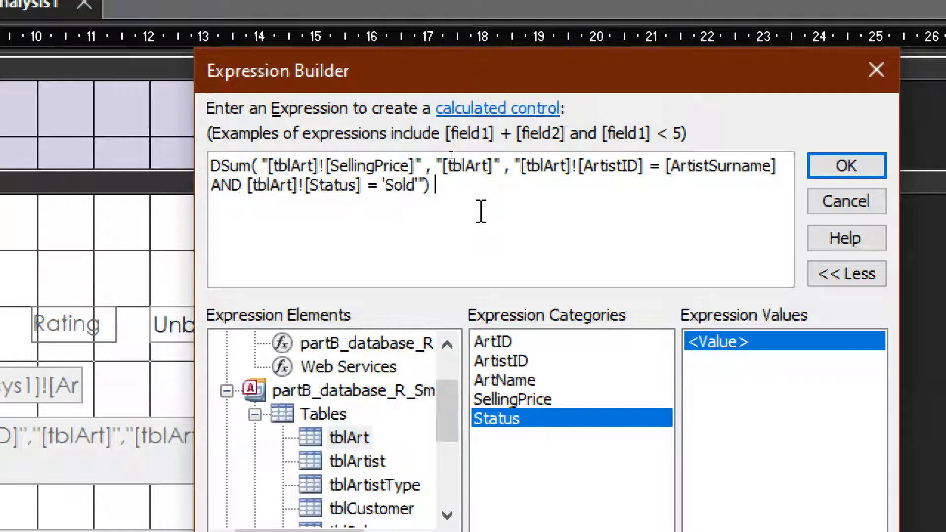
left_click(844, 166)
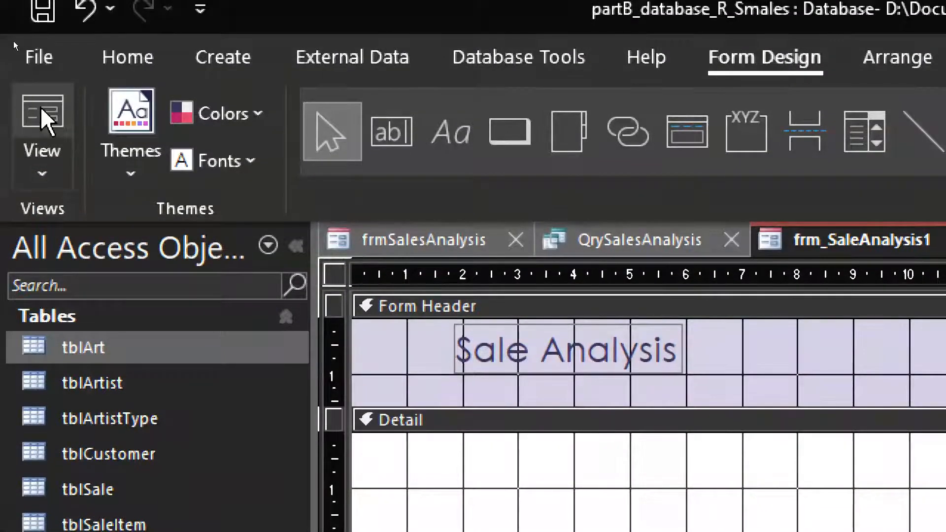
Check frm_SaleAnalysis1 in Form View and return it to Design View.
left_click(41, 110)
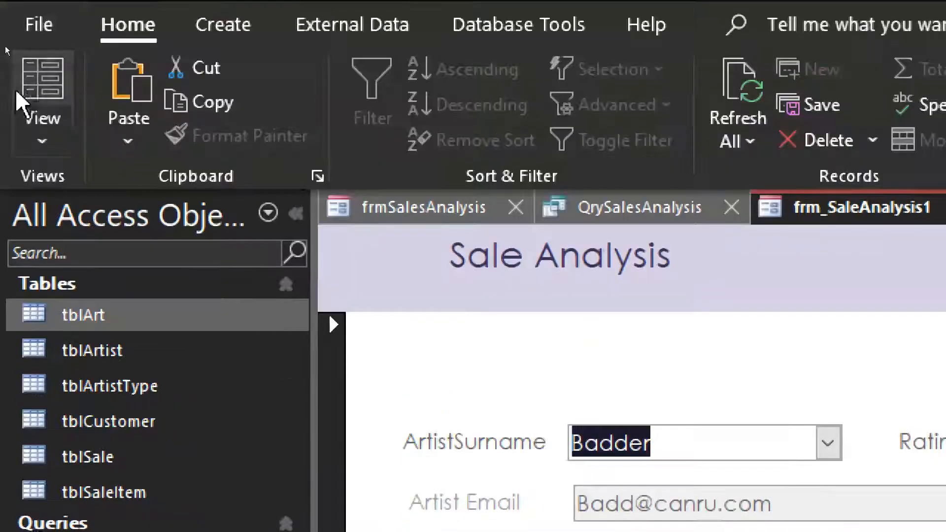
left_click(34, 82)
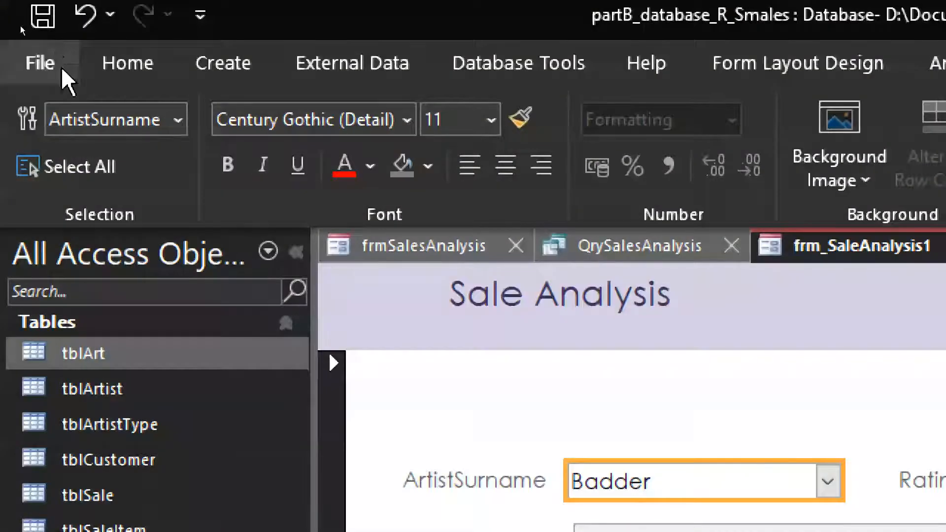
left_click(127, 63)
left_click(42, 178)
left_click(99, 382)
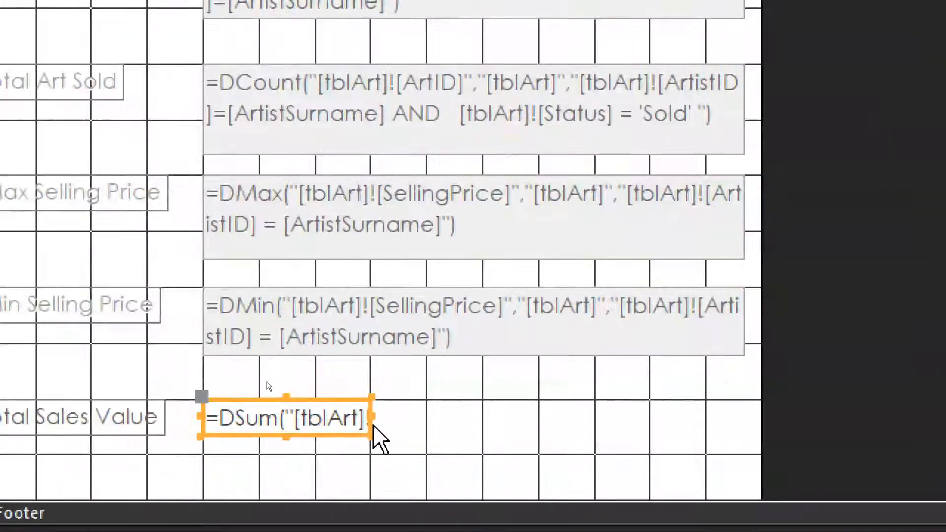
Enlarge the Total Sales Value text box to about 9.69 cm wide and set its Enabled property to No.
left_click_drag(373, 426, 744, 468)
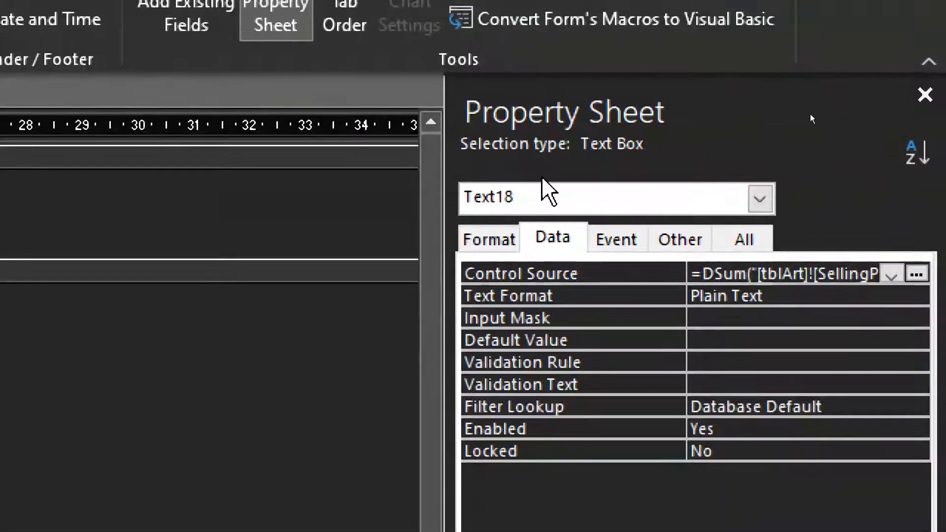
left_click(795, 426)
left_click(914, 426)
left_click(804, 471)
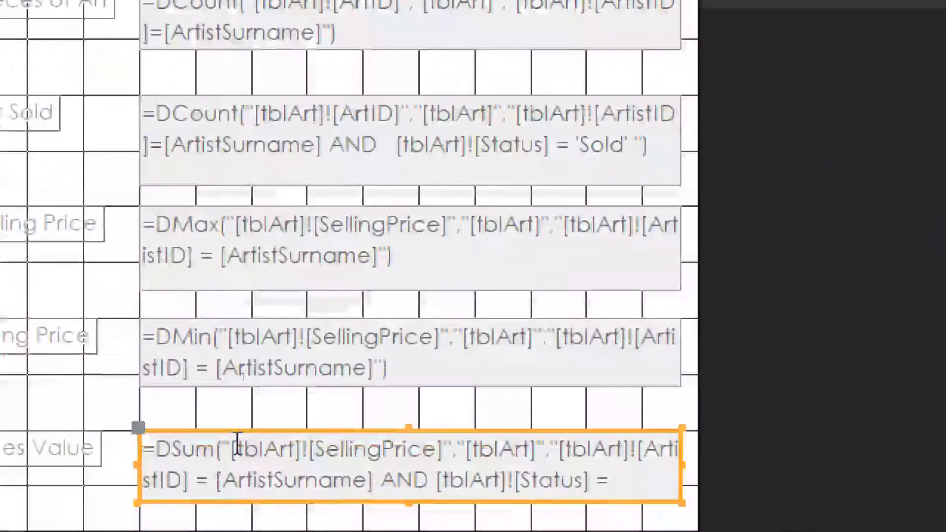
Set the Format of the Max Selling Price, Min Selling Price and Total Sales Value text boxes to Currency.
left_click(374, 369, "shift")
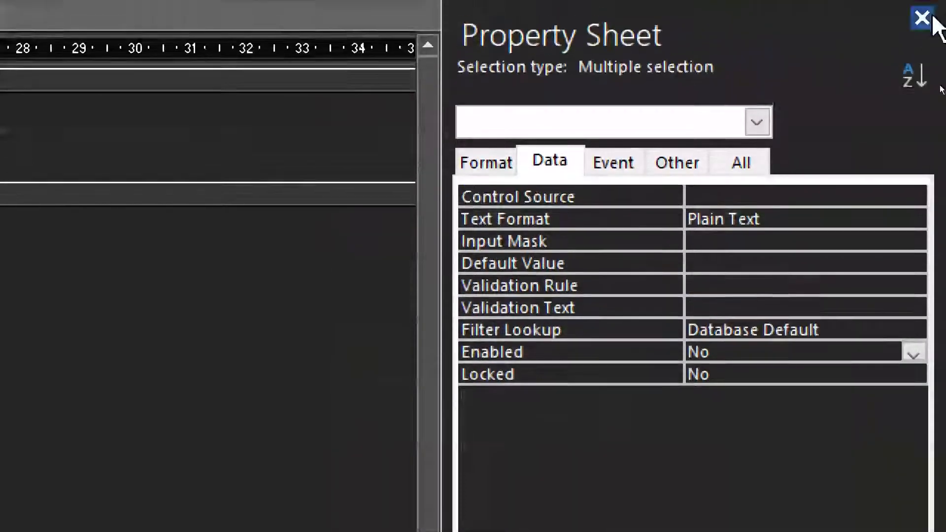
left_click(483, 177)
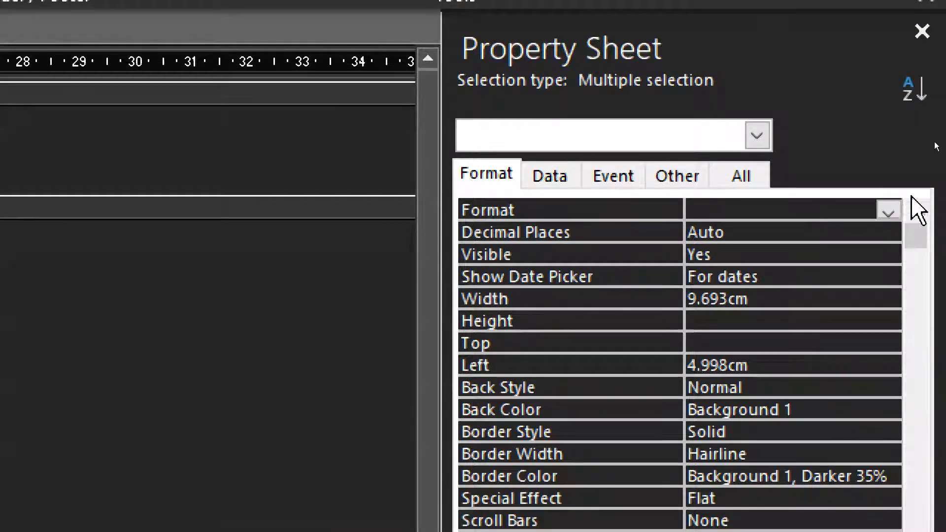
left_click(888, 210)
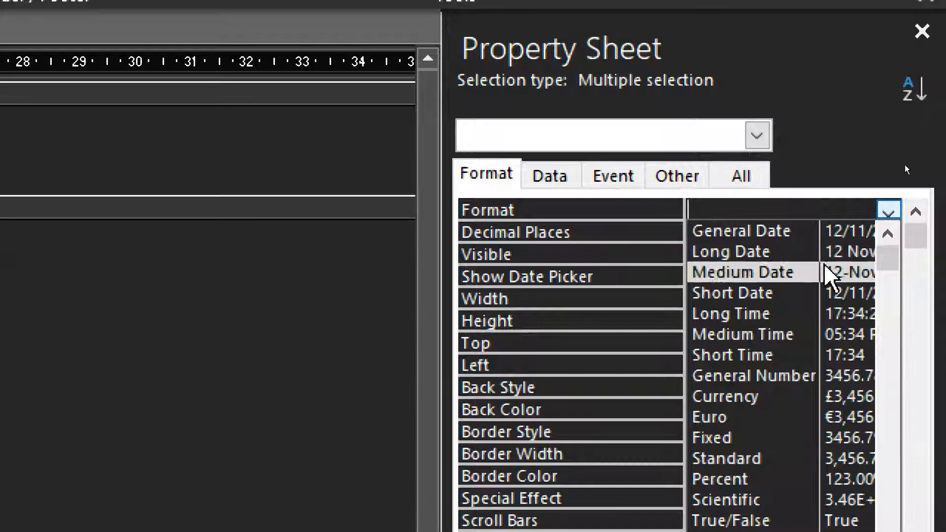
left_click(766, 394)
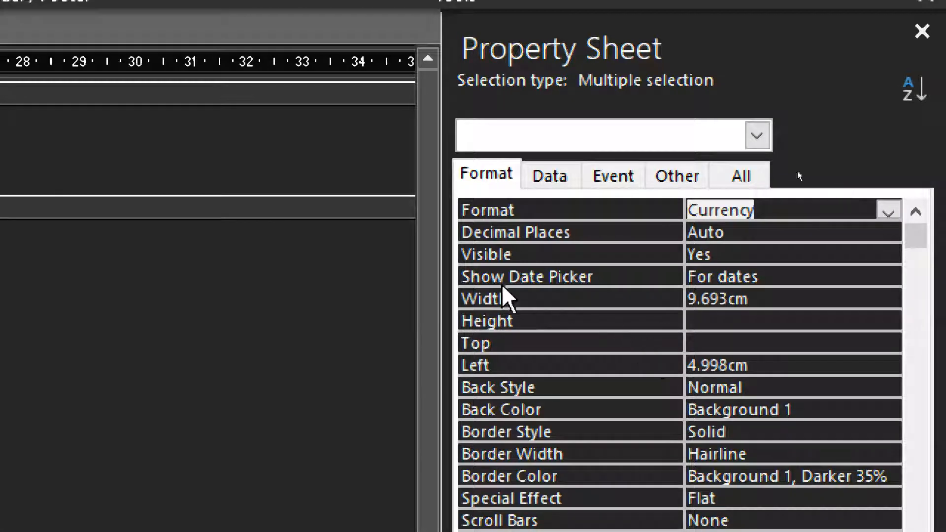
left_click(559, 182)
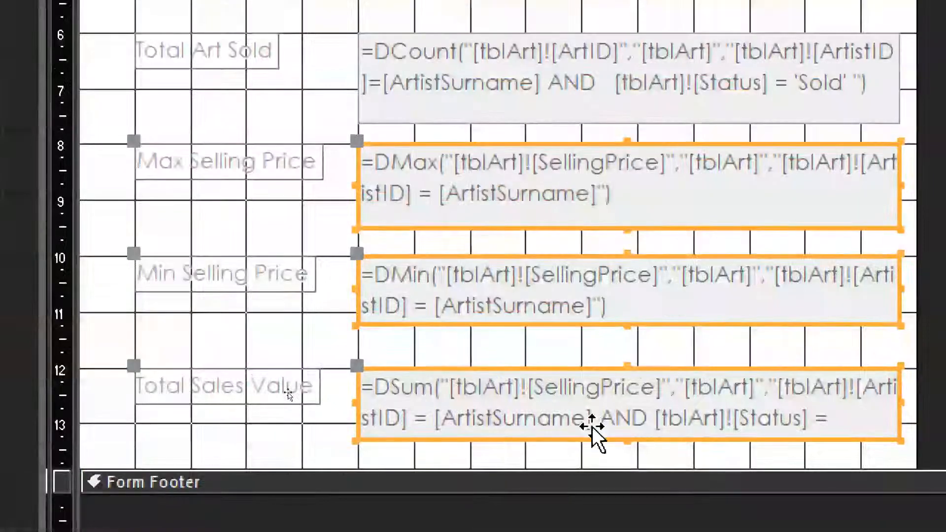
left_click(594, 362)
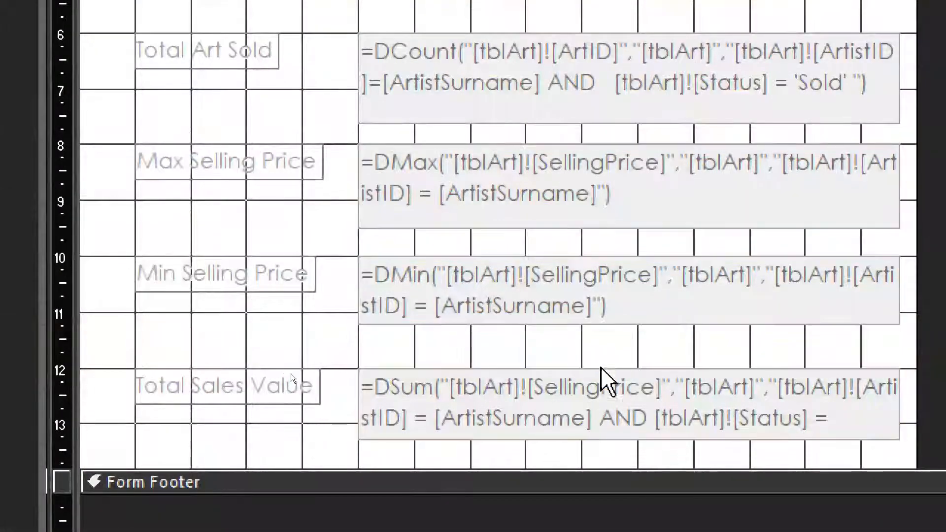
left_click(602, 415)
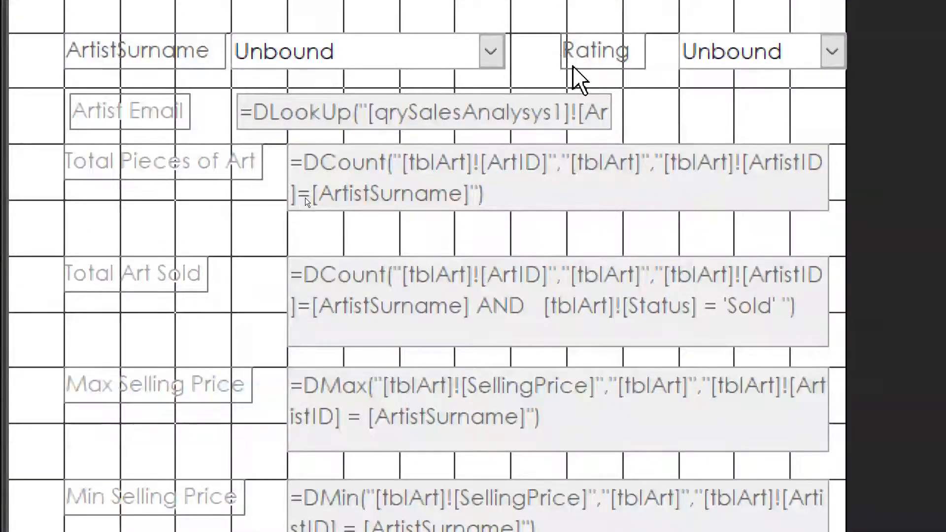
Switch to frmSalesAnalysis and open its DSum text box's Control Source in the Expression Builder.
left_click(613, 62)
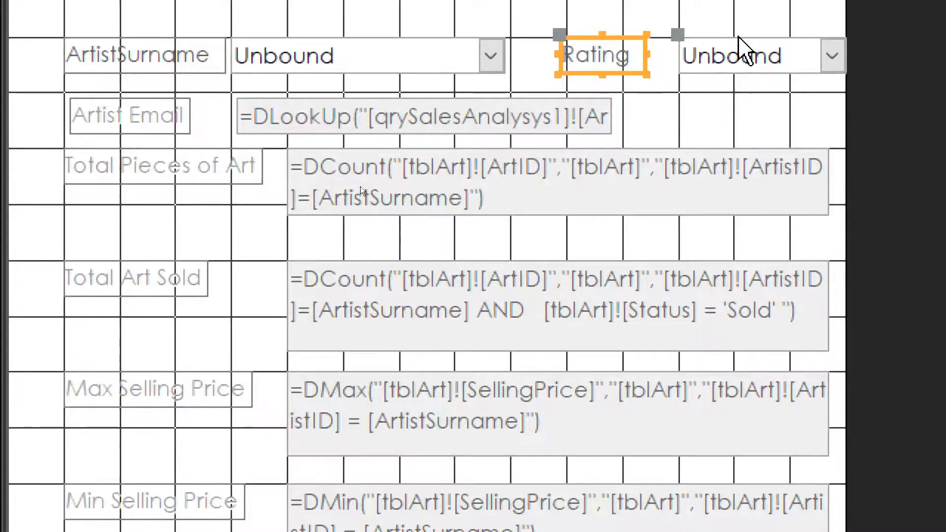
scroll(552, 96, "up", 1)
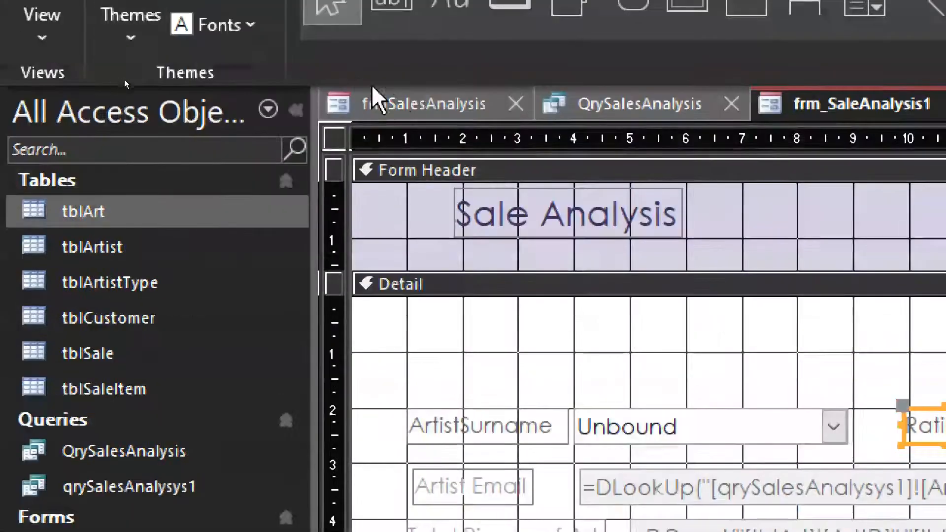
left_click(403, 105)
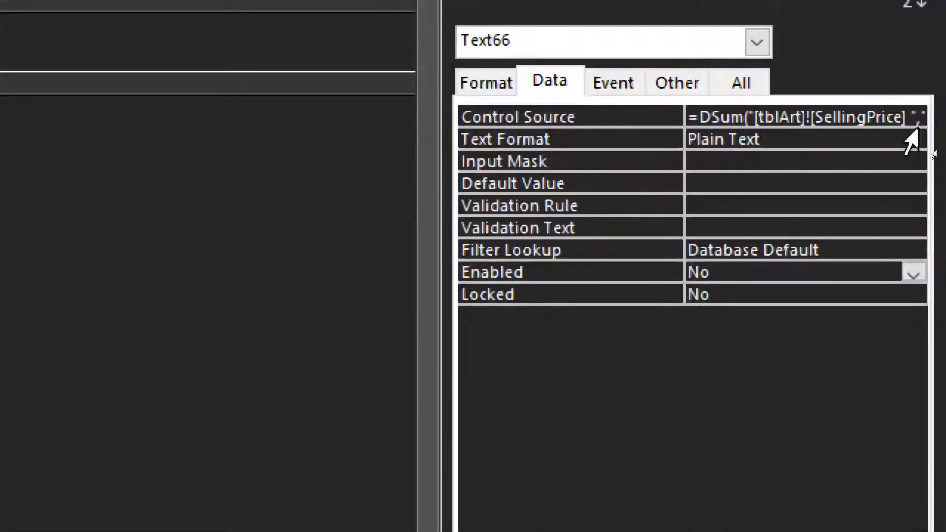
left_click(887, 115)
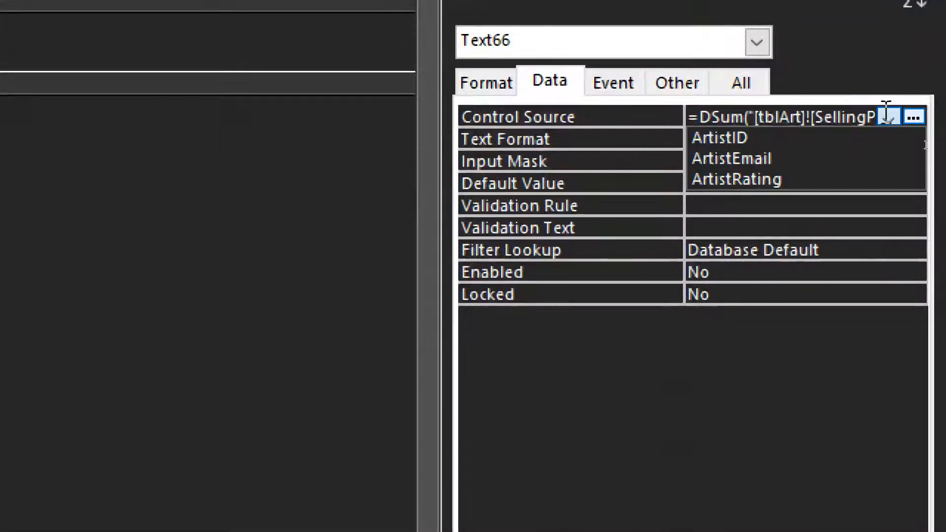
left_click(919, 116)
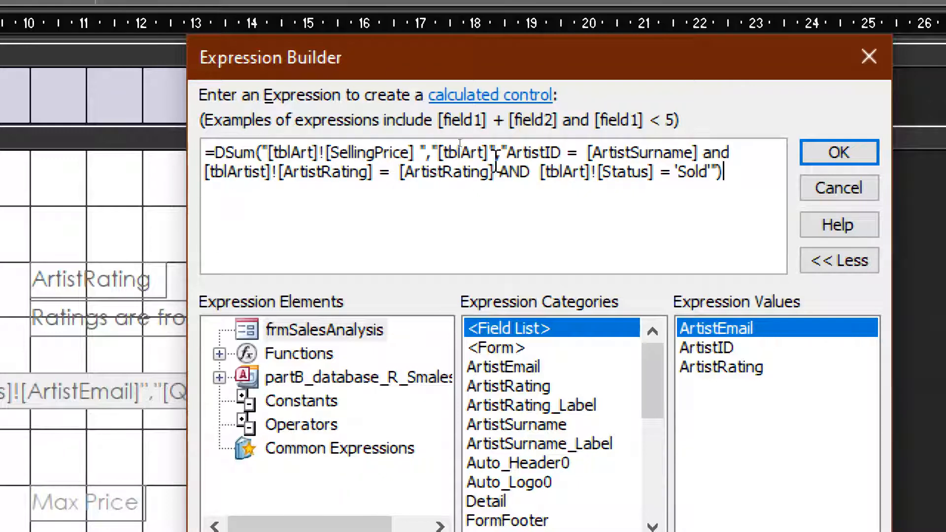
Examine the ArtistID, ArtistRating and Status conditions in the DSum criteria of frmSalesAnalysis.
left_click_drag(509, 150, 696, 147)
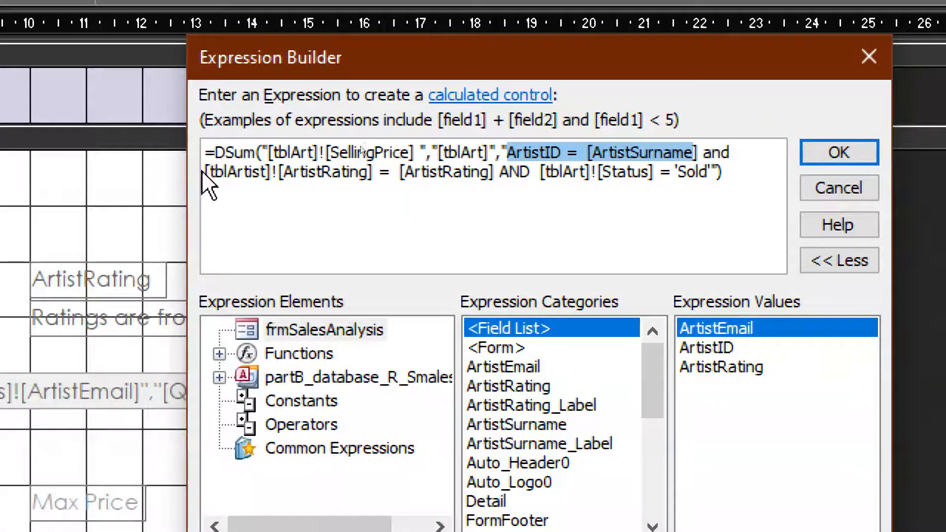
left_click_drag(205, 171, 499, 167)
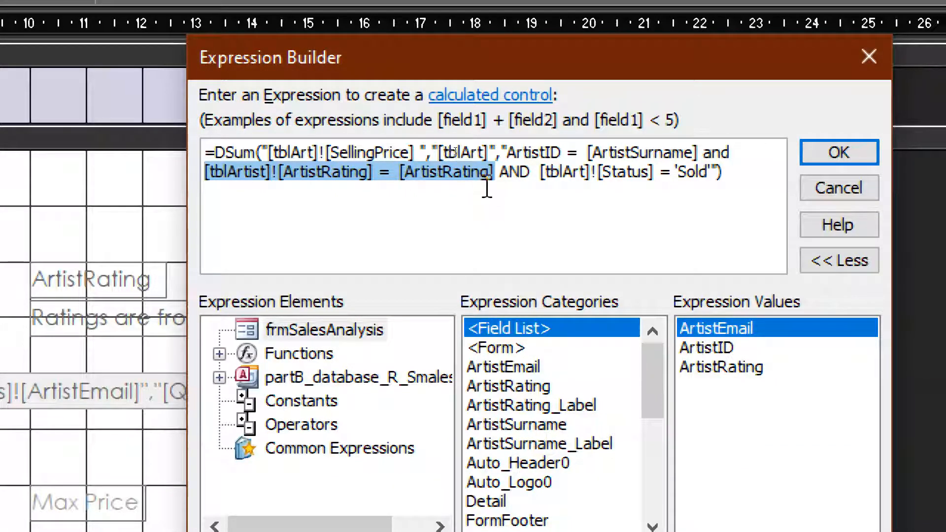
left_click(499, 177)
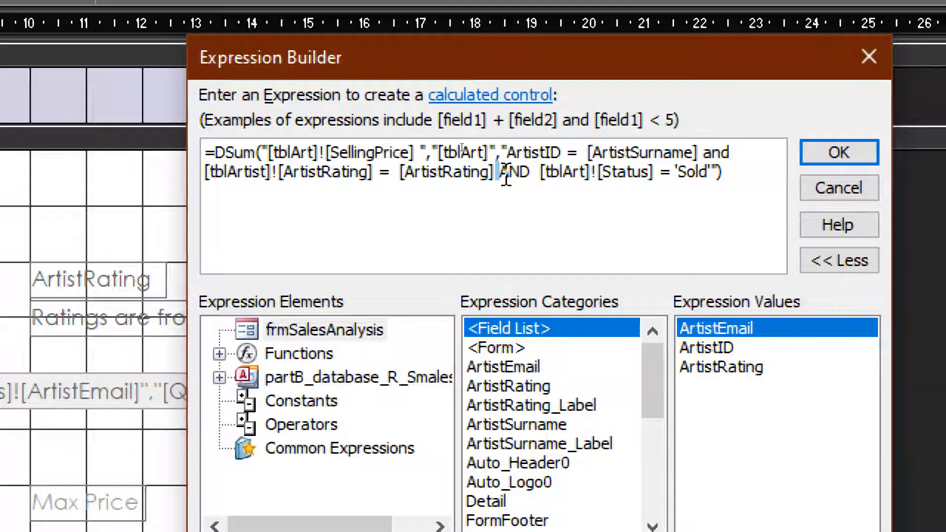
left_click_drag(506, 177, 711, 173)
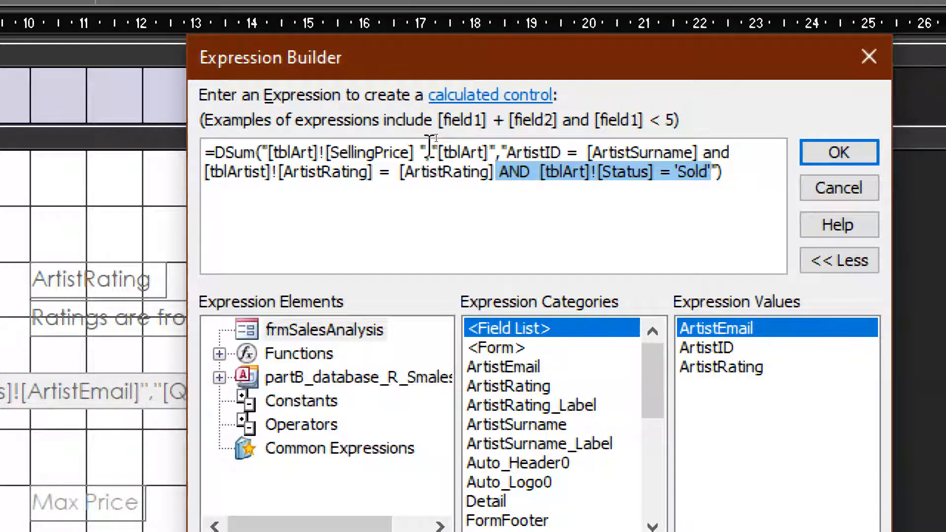
Review how AND joins the ArtistRating condition into the DSum criteria and close the Expression Builder.
left_click(724, 152)
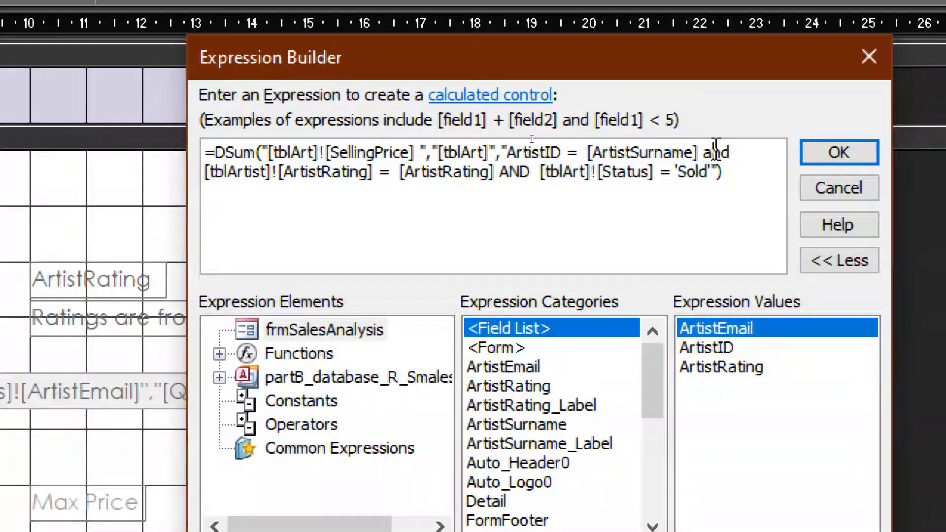
left_click_drag(699, 153, 740, 153)
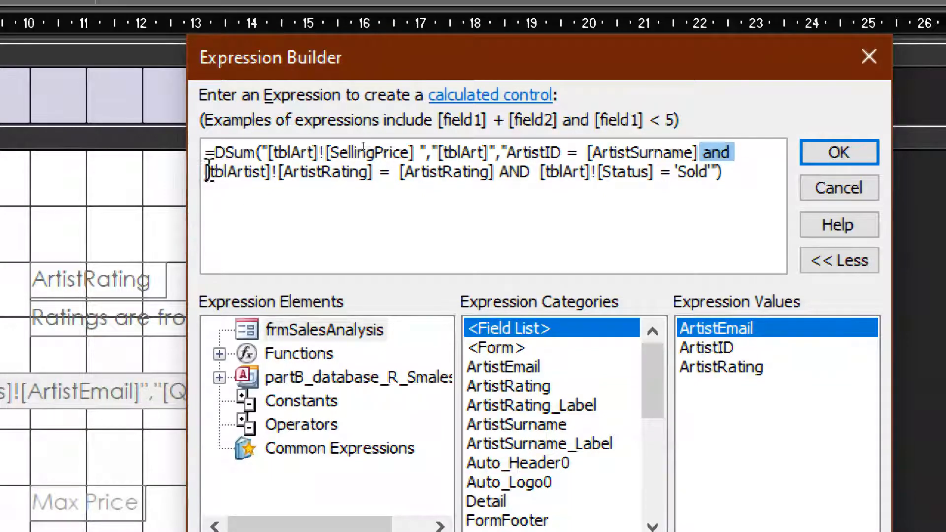
left_click_drag(207, 172, 499, 179)
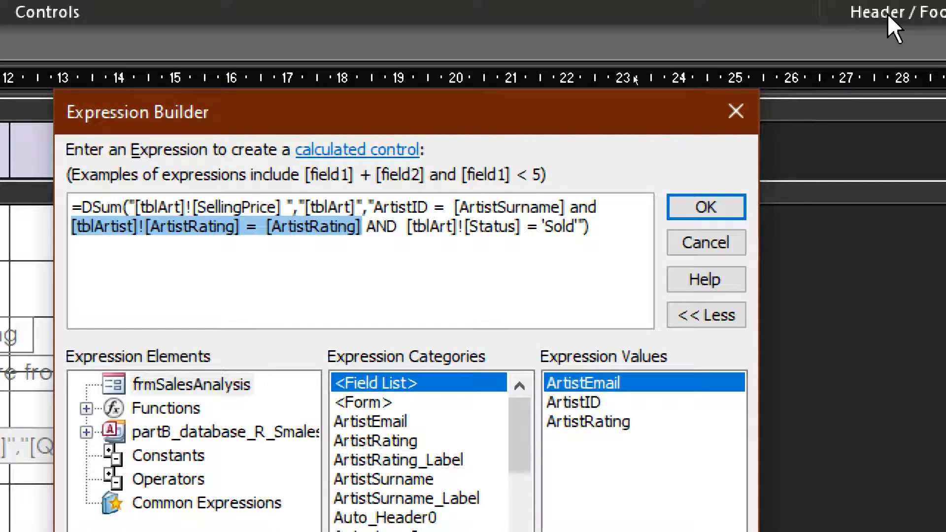
left_click(867, 57)
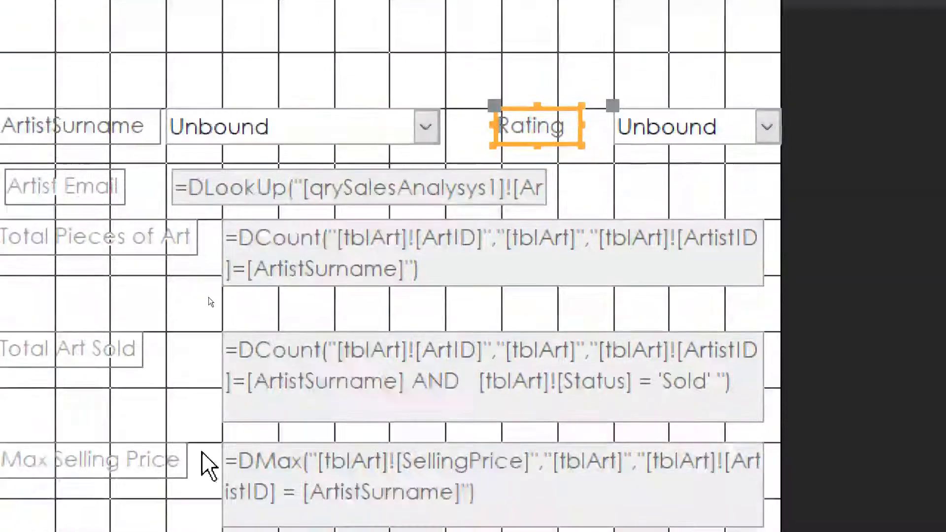
Open the Macro Builder for the After Update event of the Rating combo box on frm_SaleAnalysis1.
left_click(715, 127)
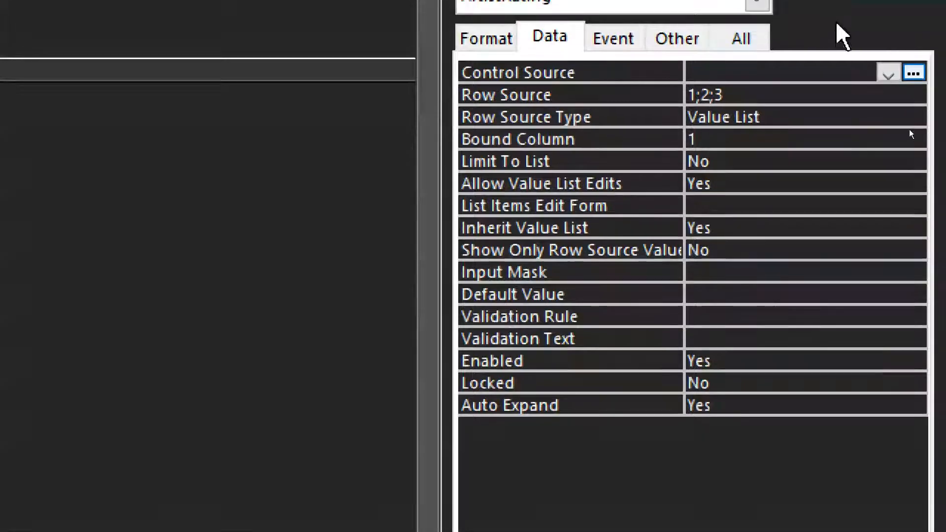
left_click(616, 41)
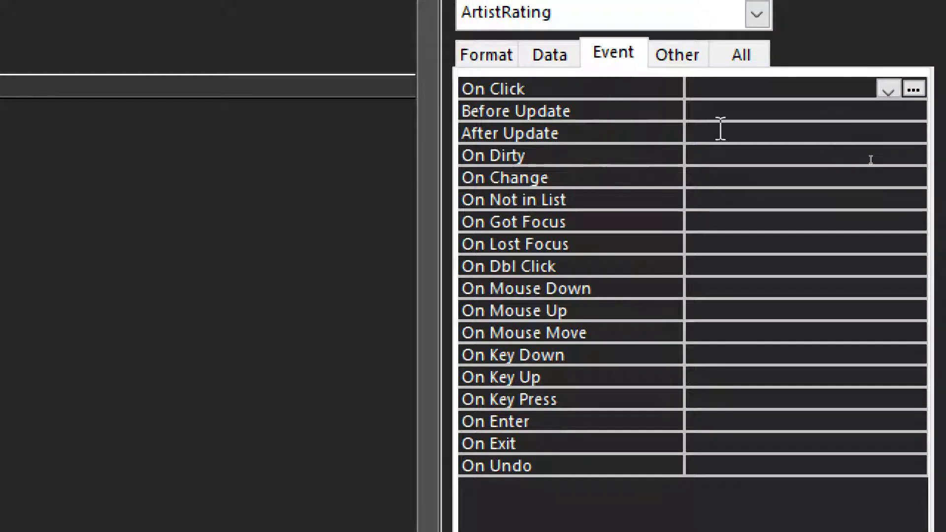
left_click(697, 154)
left_click(700, 132)
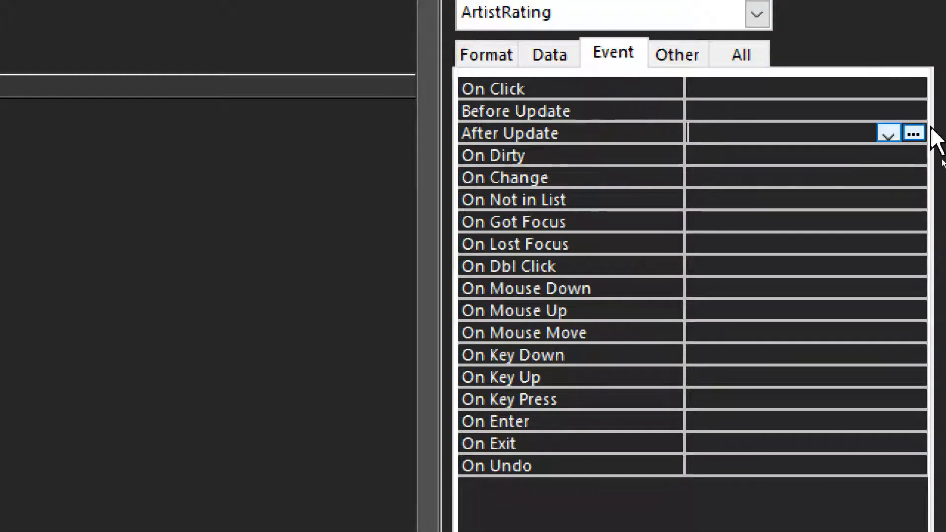
left_click(914, 133)
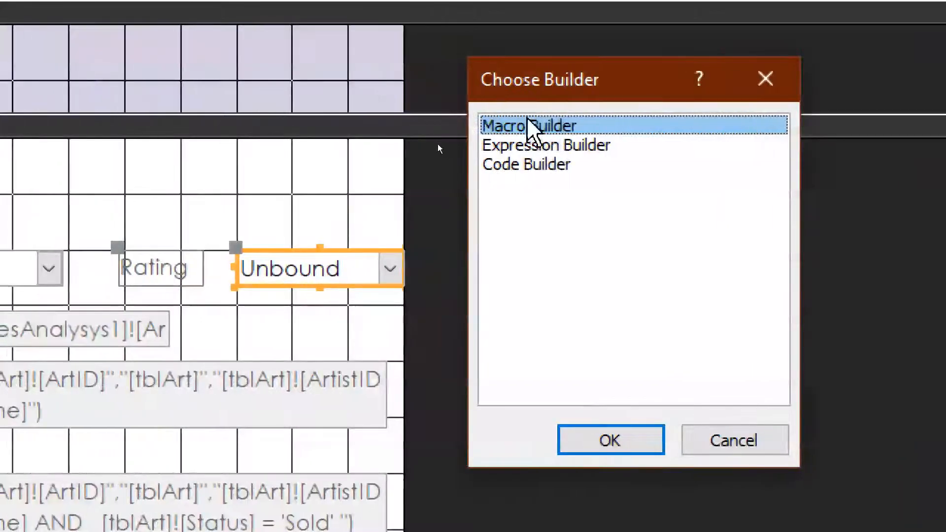
double_click(542, 127)
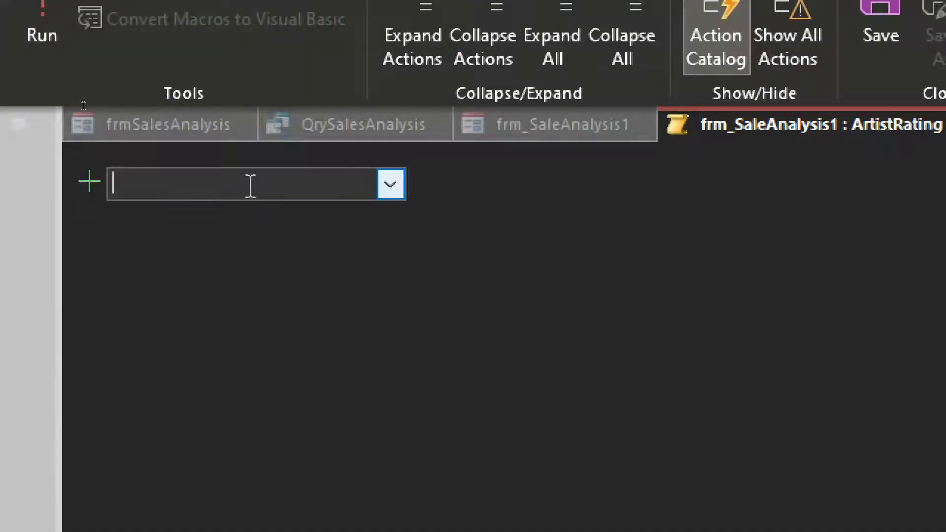
Add a Requery action to the combo box's After Update macro, save the macro and close it.
left_click(397, 187)
scroll(291, 419, "down", 8)
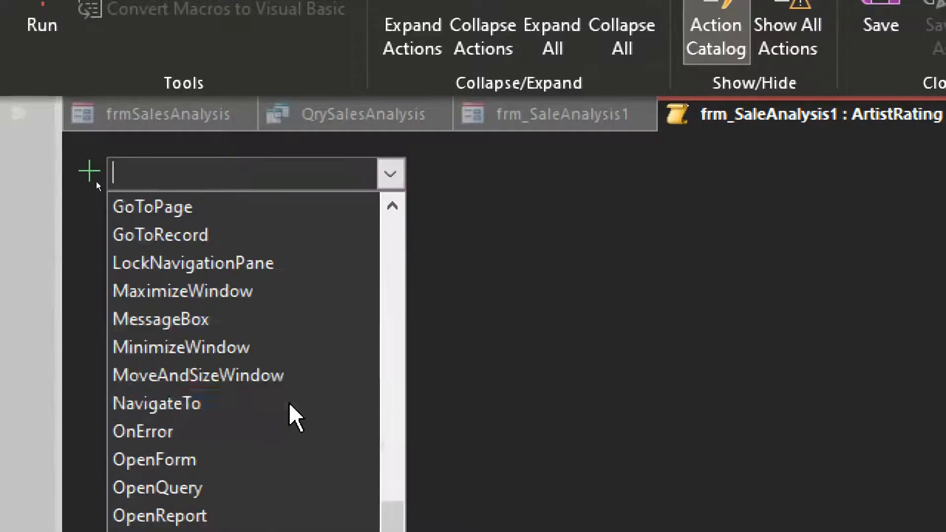
scroll(290, 419, "down", 3)
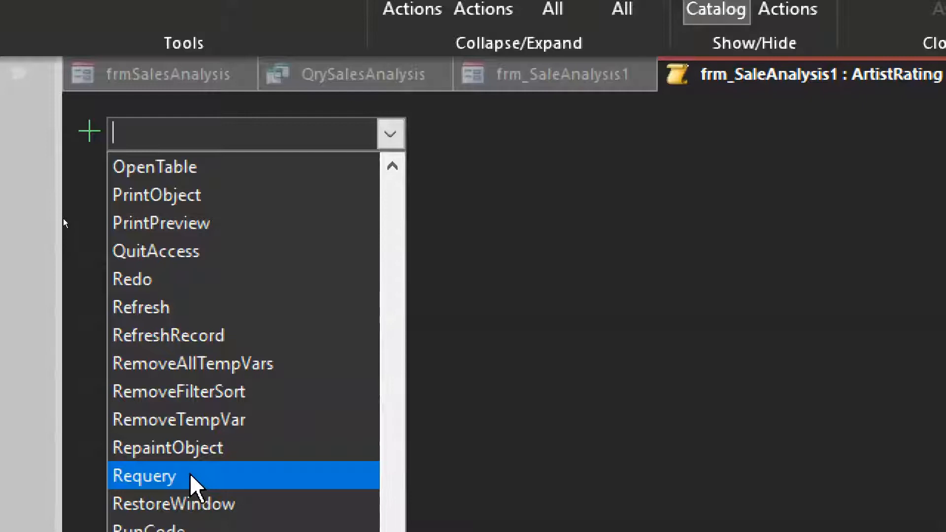
left_click(191, 475)
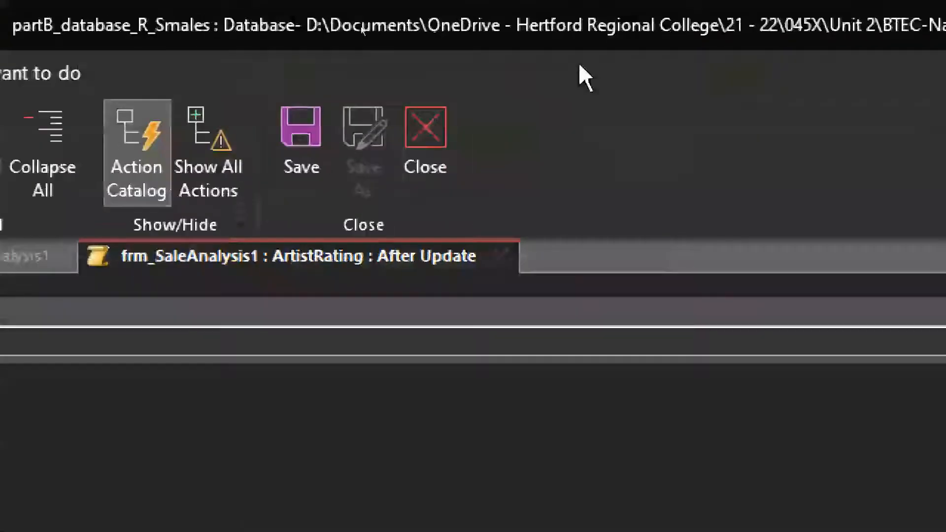
left_click(295, 140)
left_click(419, 148)
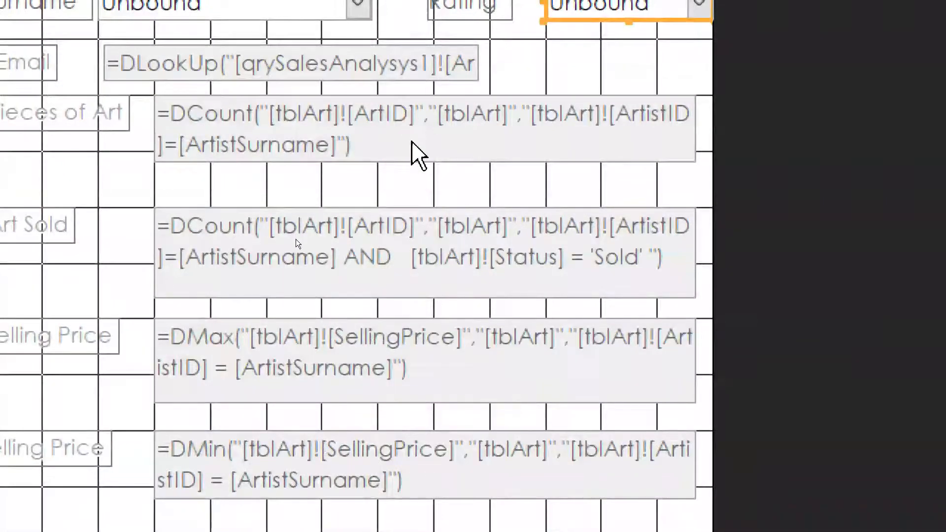
Open the Total Pieces of Art text box's DCount expression in the Expression Builder and append AND to its criteria.
left_click(409, 145)
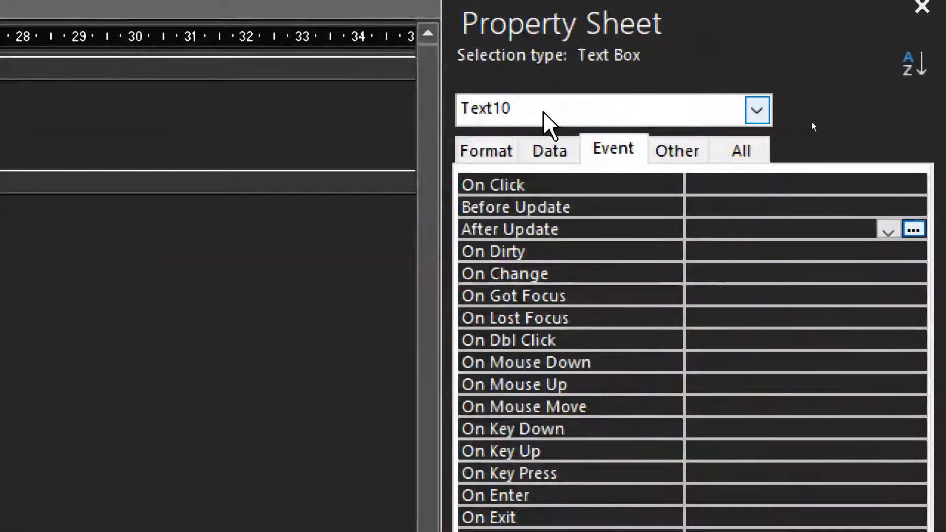
left_click(550, 151)
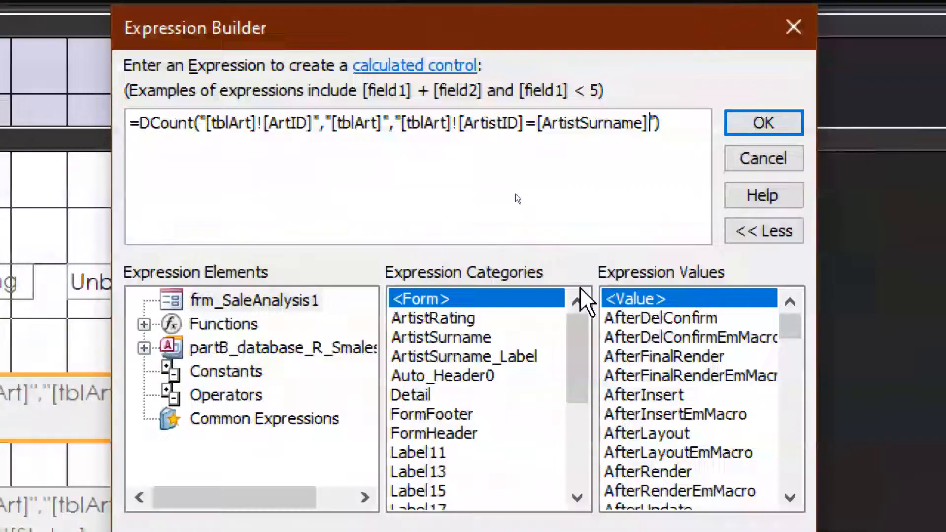
key("Left")
key("Left")
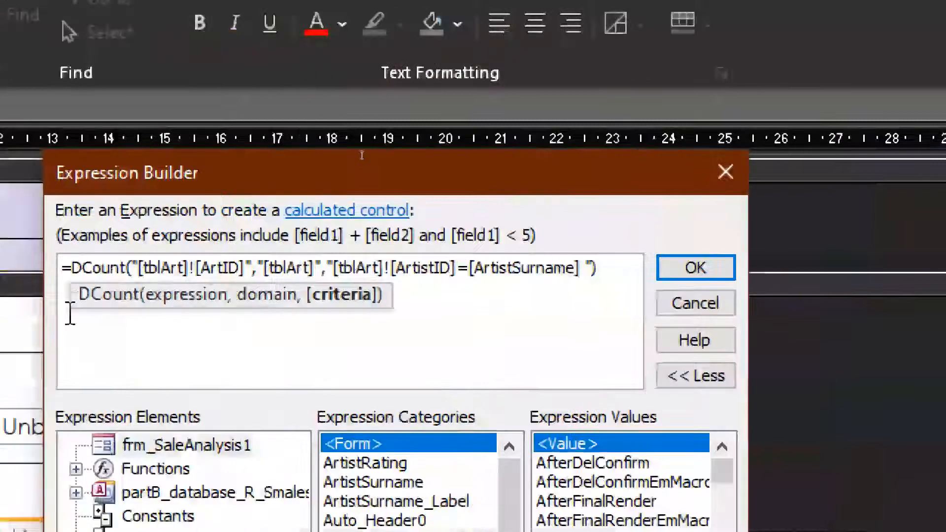
type("AND")
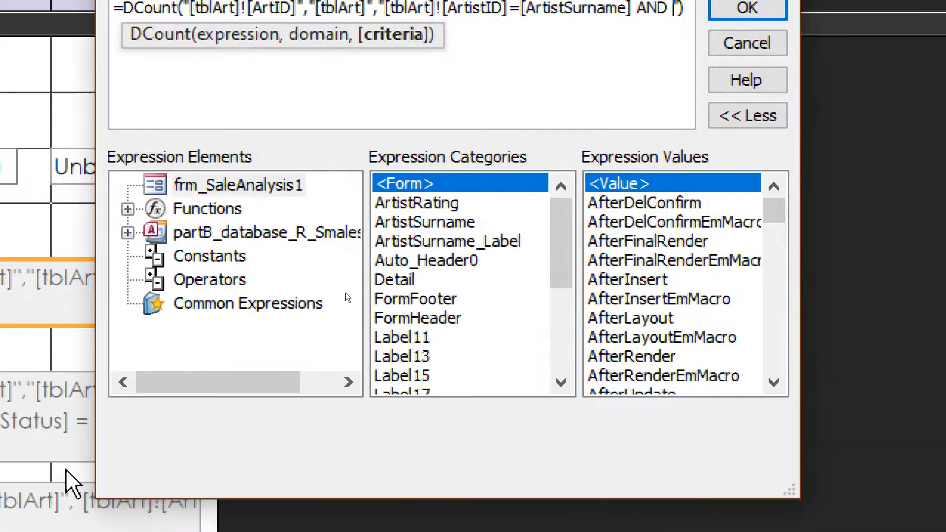
Insert the ArtistRating field of tblArtist after AND in the DCount criteria.
left_click(1, 489)
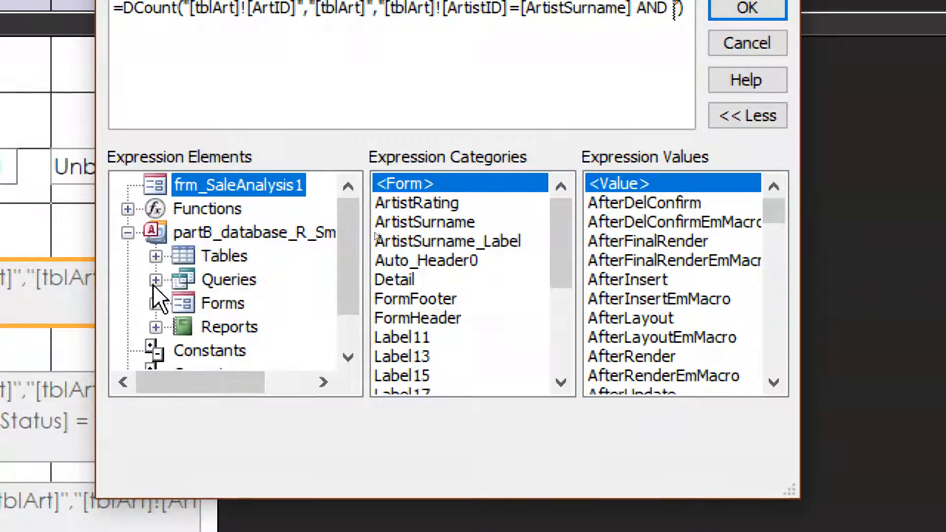
left_click(156, 256)
left_click(258, 255)
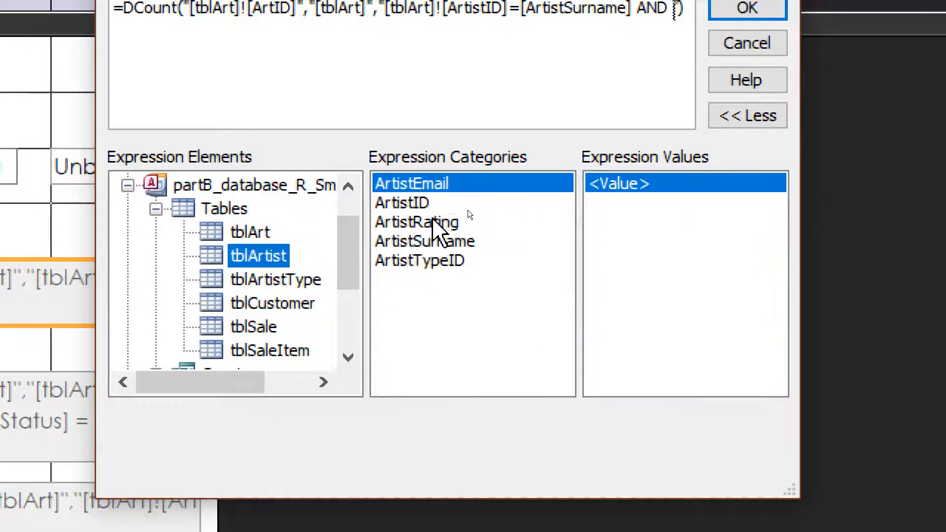
double_click(433, 221)
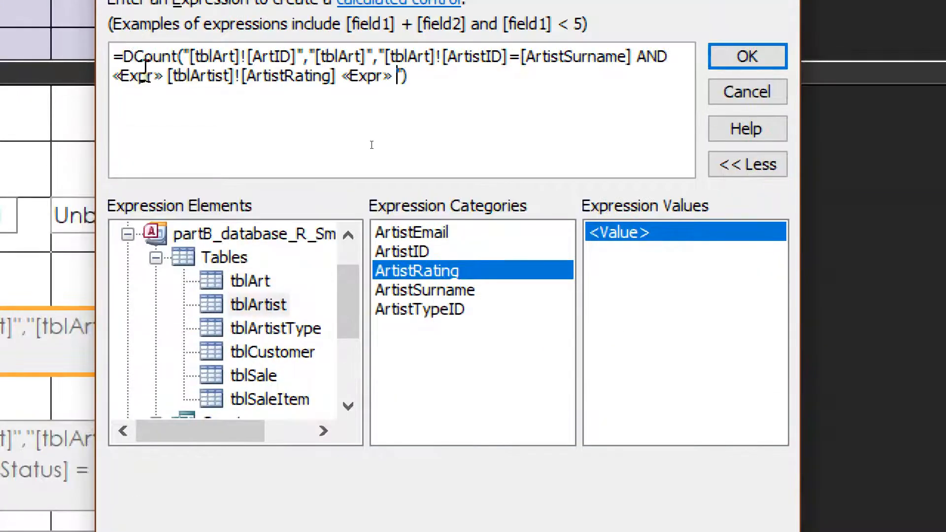
Delete both «Expr» placeholders around [tblArtist]![ArtistRating] in the DCount criteria.
left_click(137, 78)
left_click(170, 74)
left_click(119, 81)
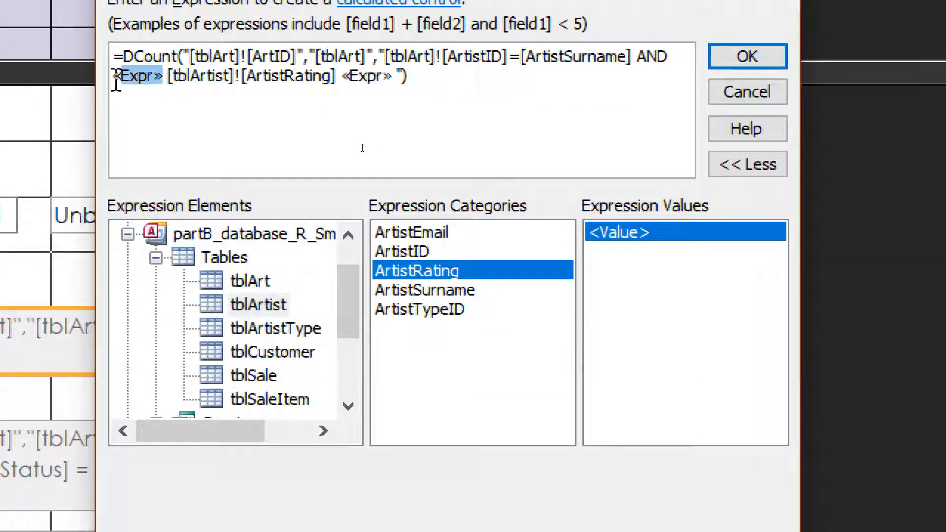
key("Delete")
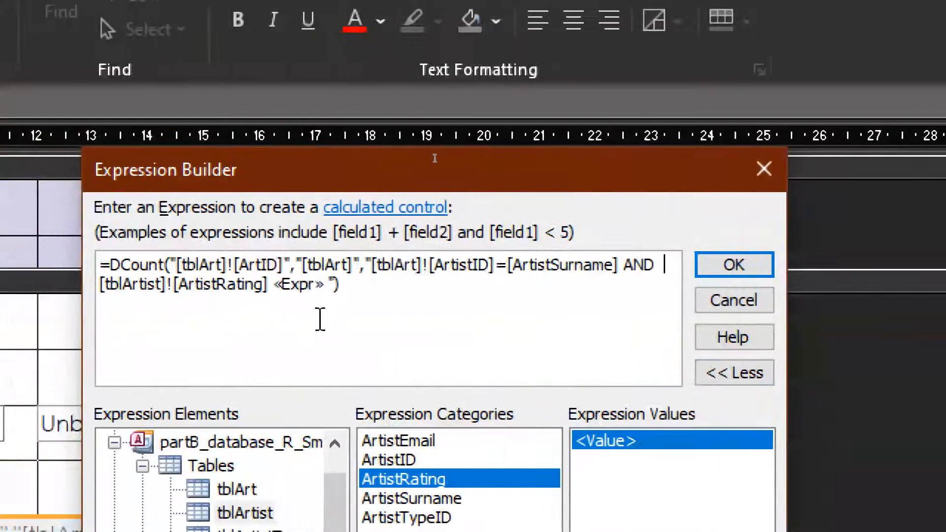
left_click(311, 286)
left_click(303, 285)
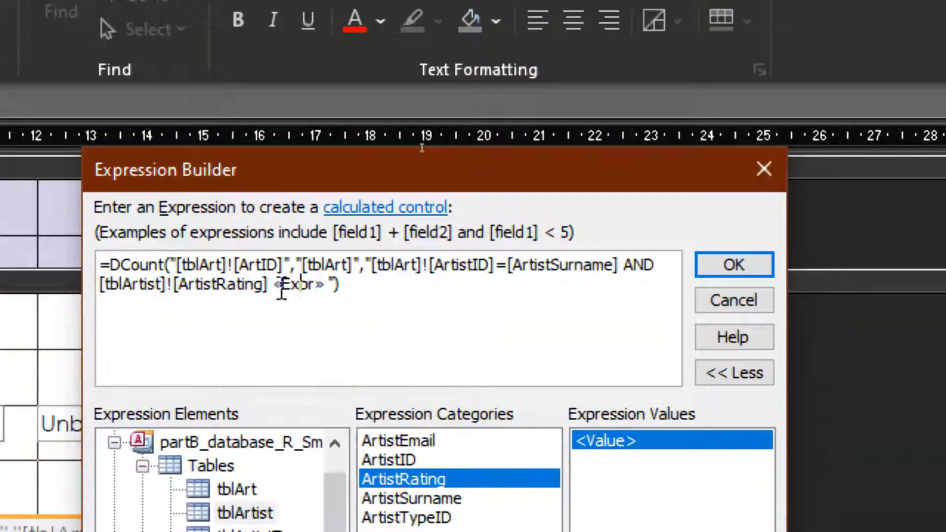
double_click(277, 287)
key("Delete")
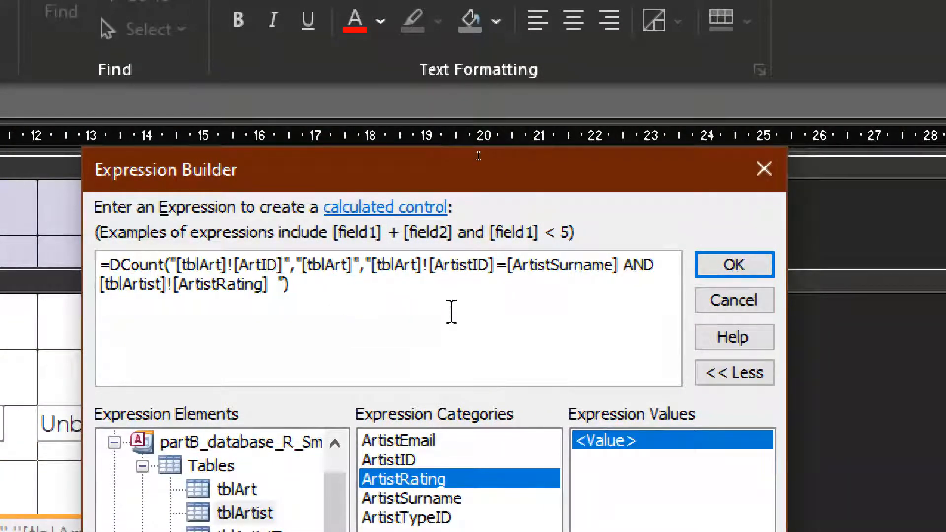
Add a single = after [tblArtist]![ArtistRating], look through the frm_SaleAnalysis1 controls for the rating, and accept the expression.
type("==")
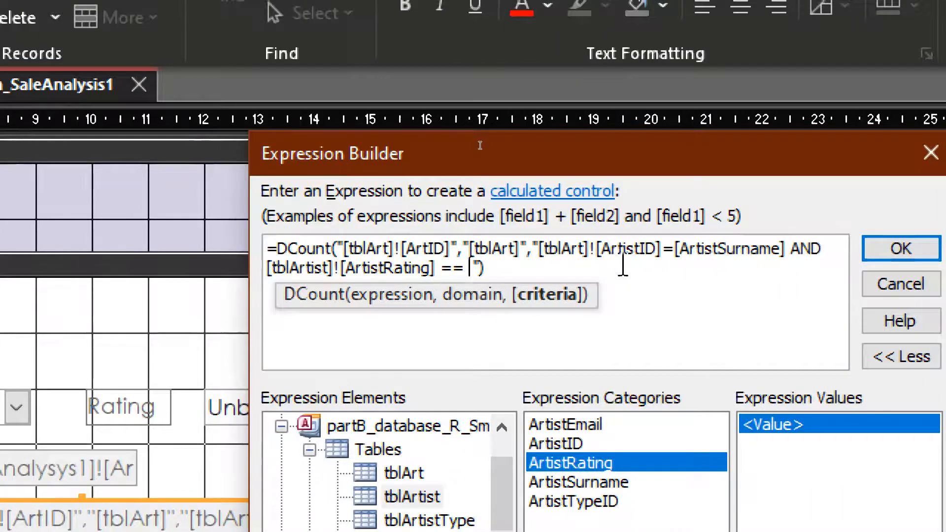
key("BackSpace")
key("BackSpace")
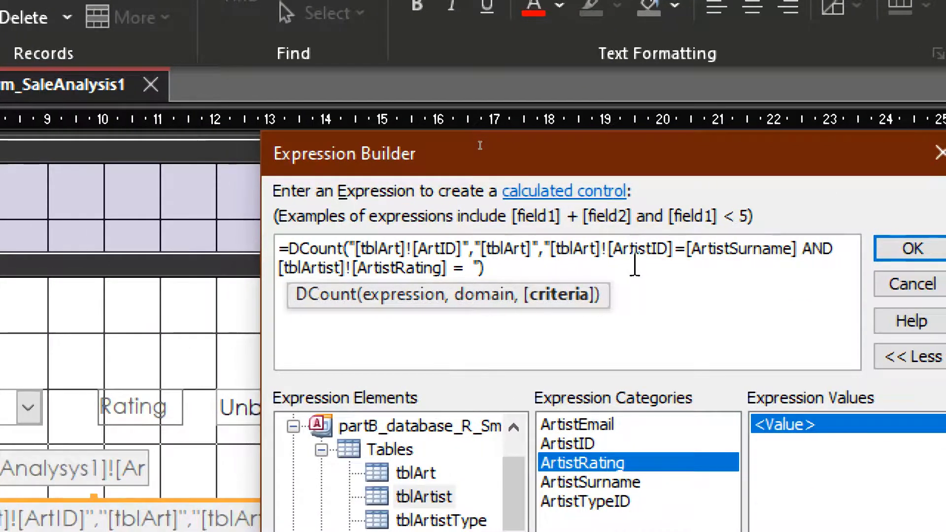
scroll(408, 458, "up", 1)
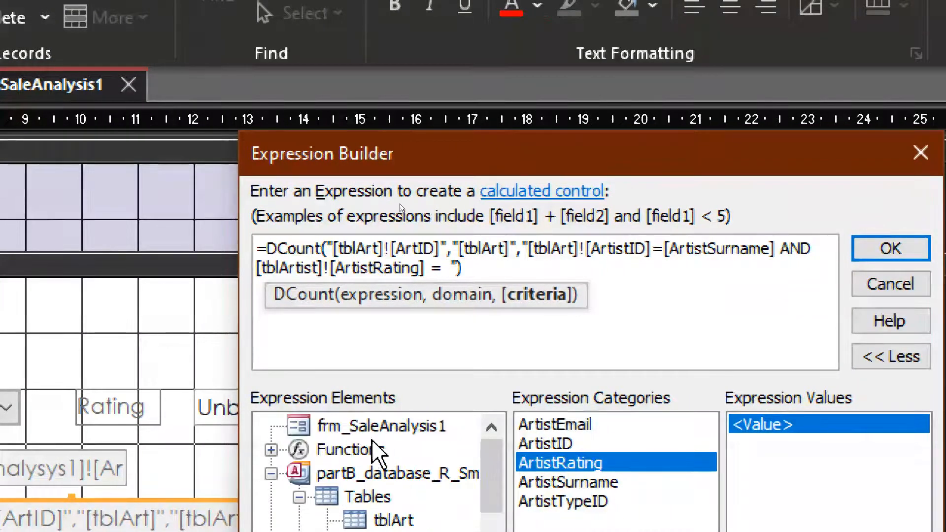
left_click(375, 427)
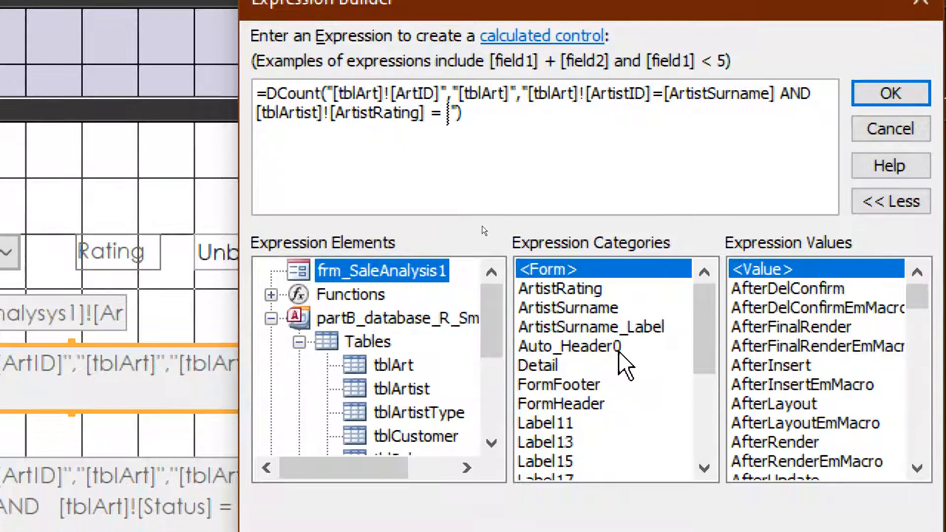
left_click_drag(706, 362, 711, 427)
left_click_drag(711, 384, 704, 321)
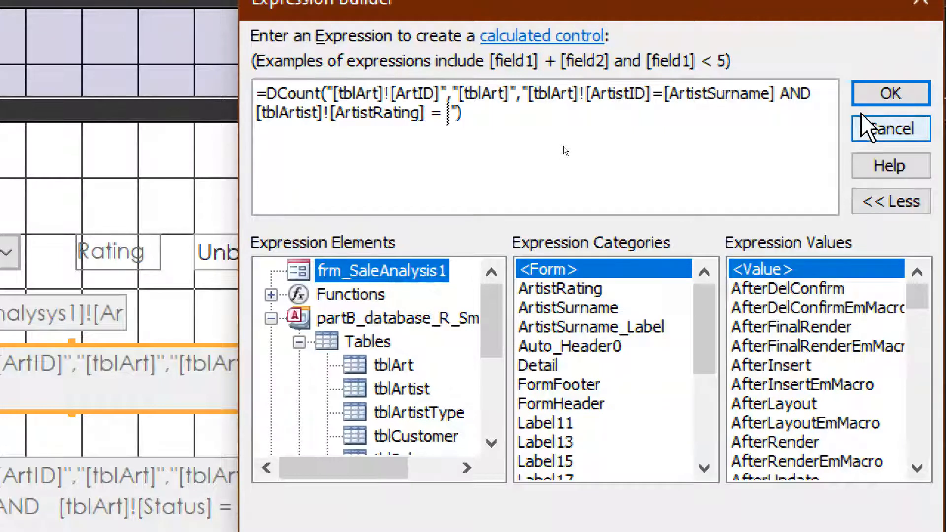
left_click(882, 94)
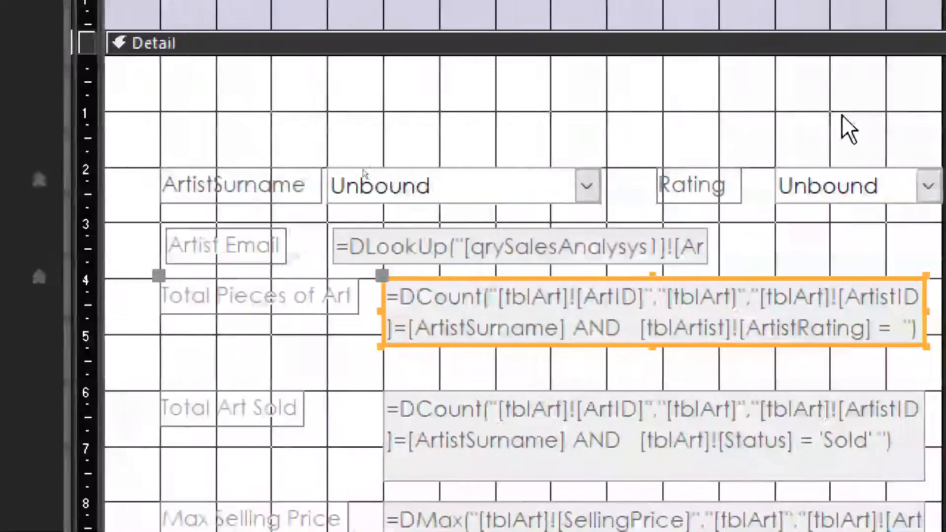
Check the Rating combo box's name and insert the ArtistRating control after = in the Total Pieces of Art DCount criteria.
left_click(615, 186)
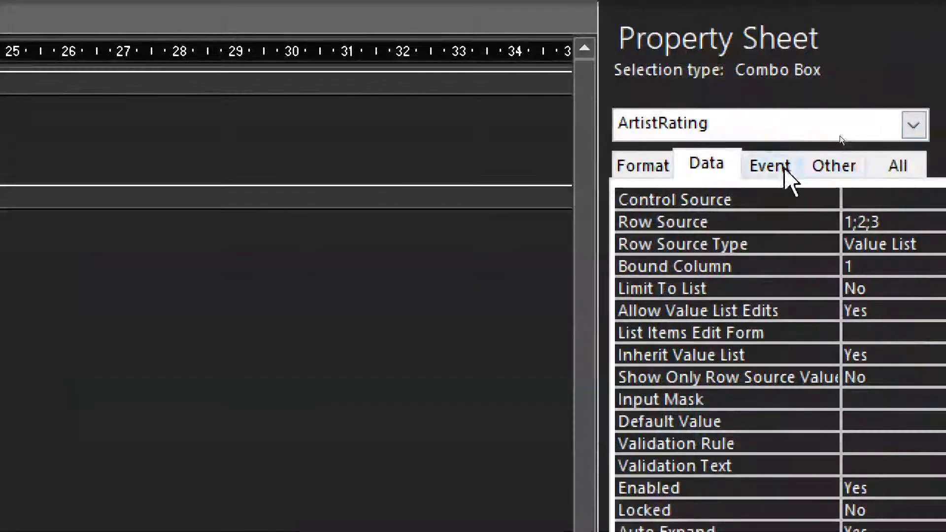
left_click(851, 166)
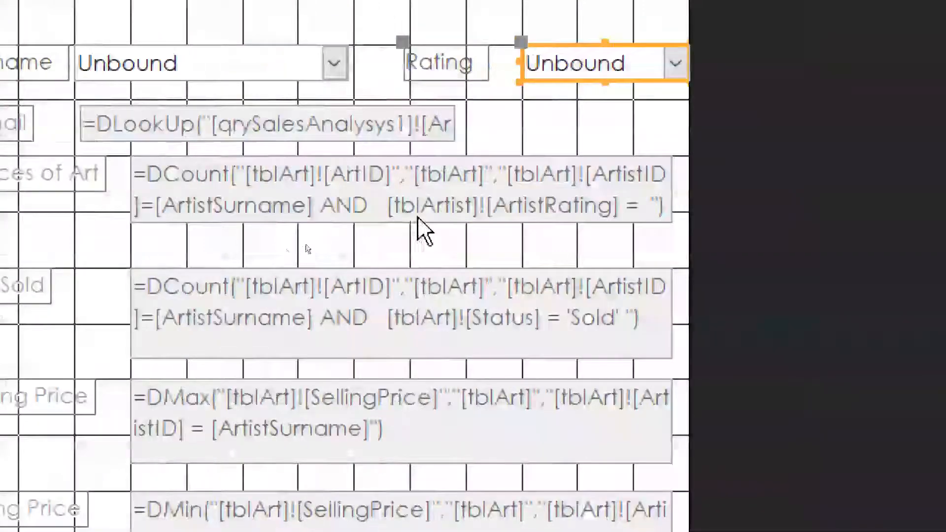
left_click(418, 217)
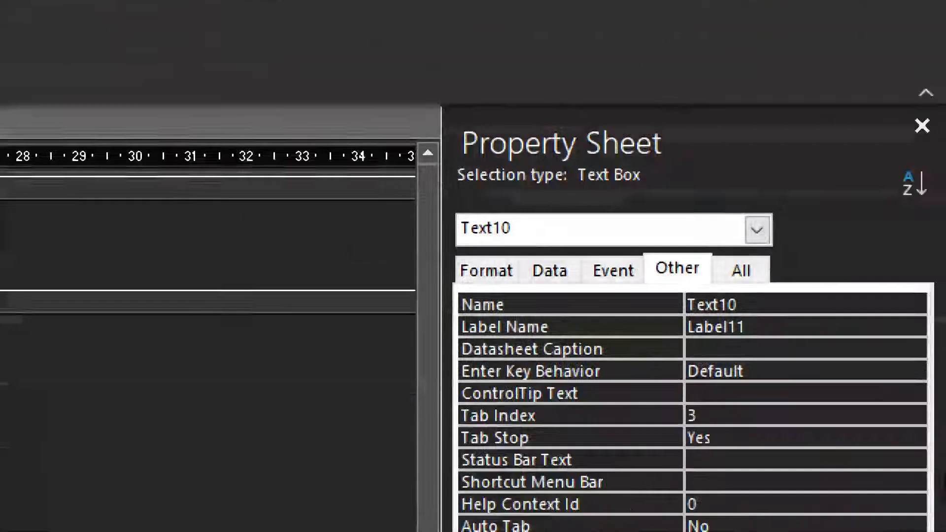
left_click(543, 273)
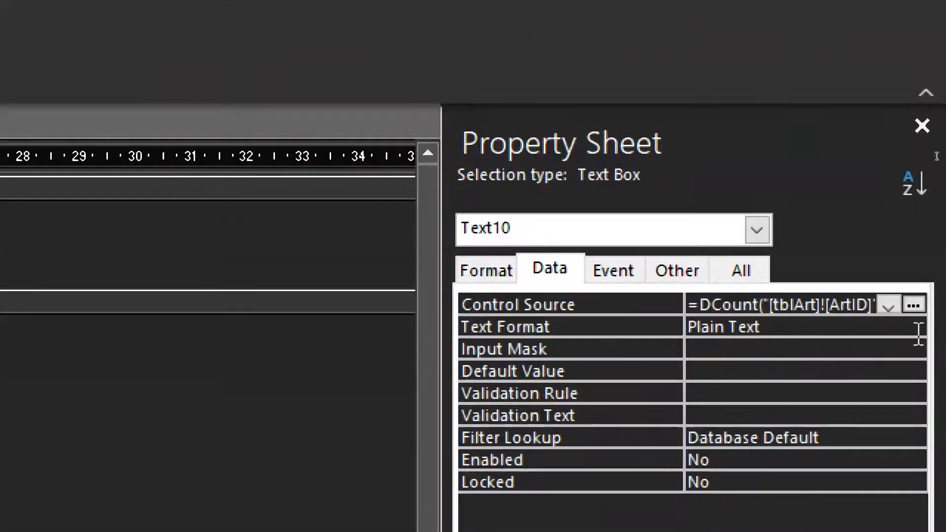
left_click(914, 305)
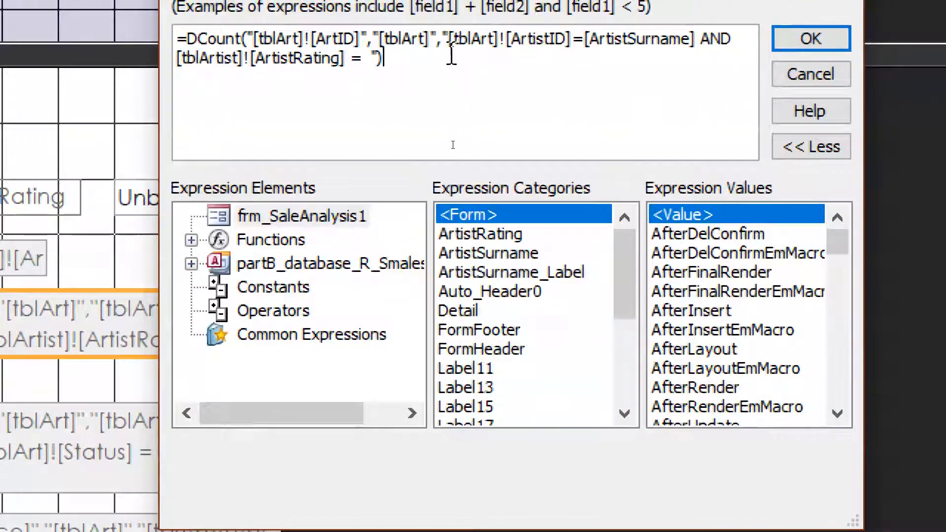
double_click(480, 234)
Delete both «Expr» placeholders around [ArtistRating] in the DCount criteria and accept the expression.
left_click_drag(424, 59, 391, 58)
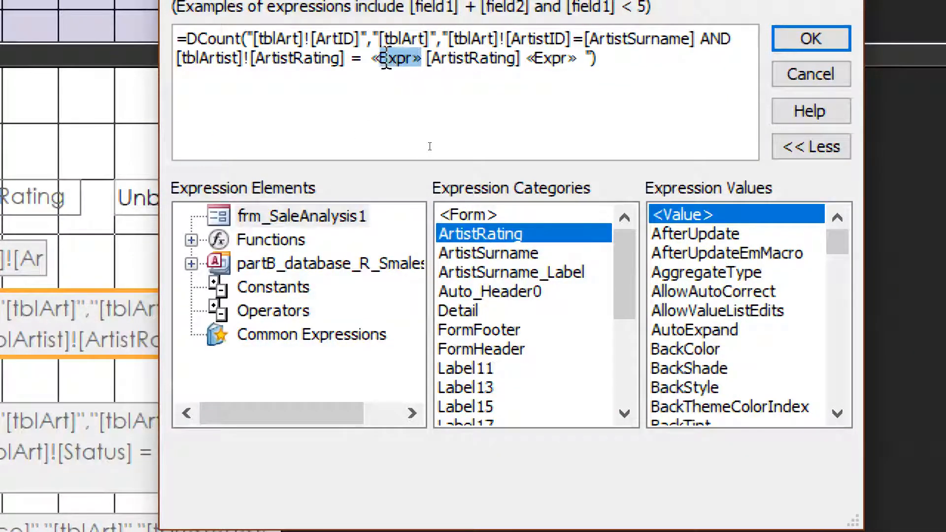
key("Delete")
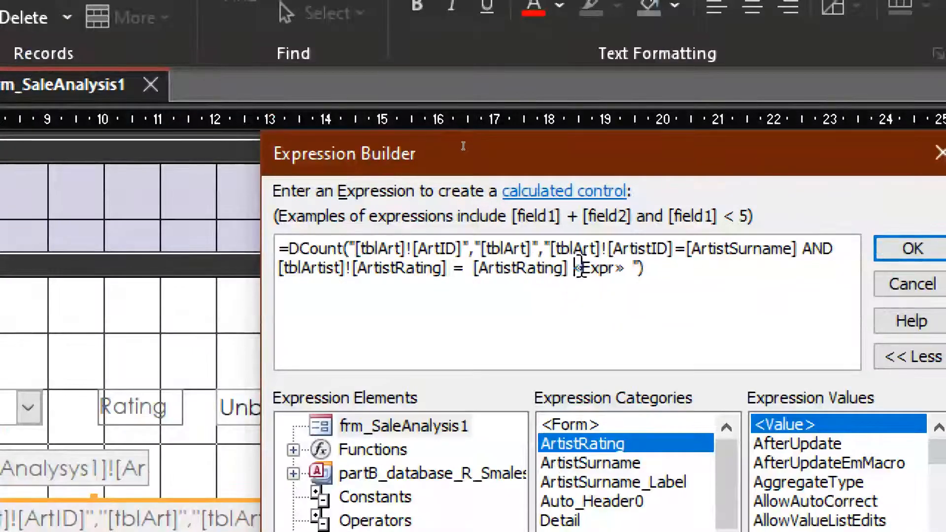
left_click(581, 269)
key("Delete")
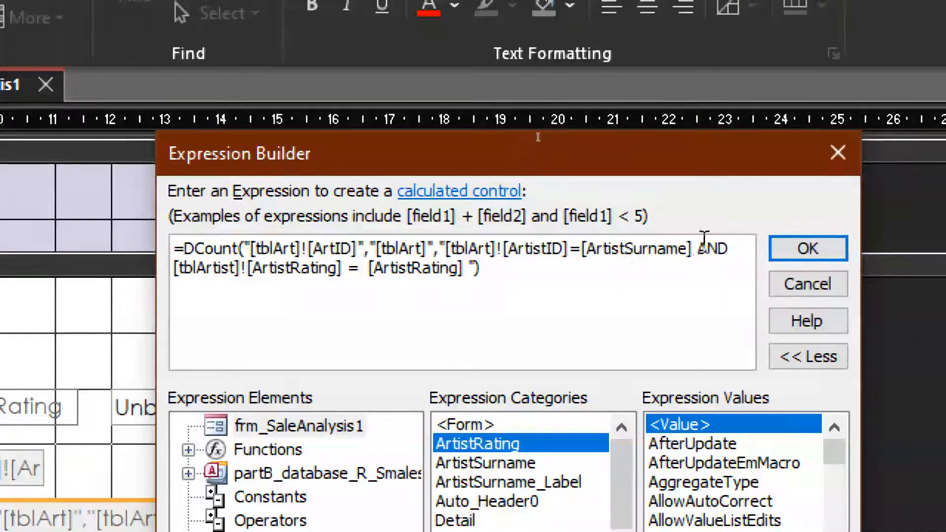
left_click_drag(698, 246, 450, 268)
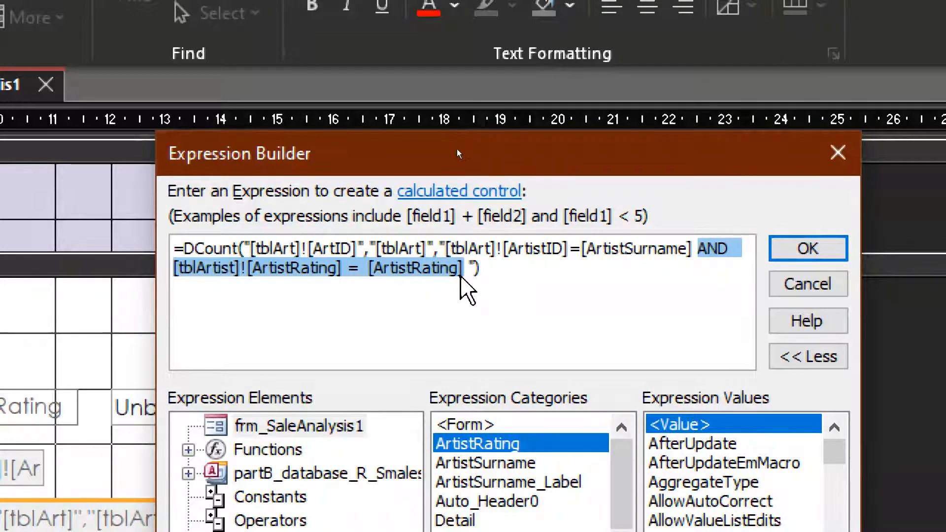
left_click(806, 248)
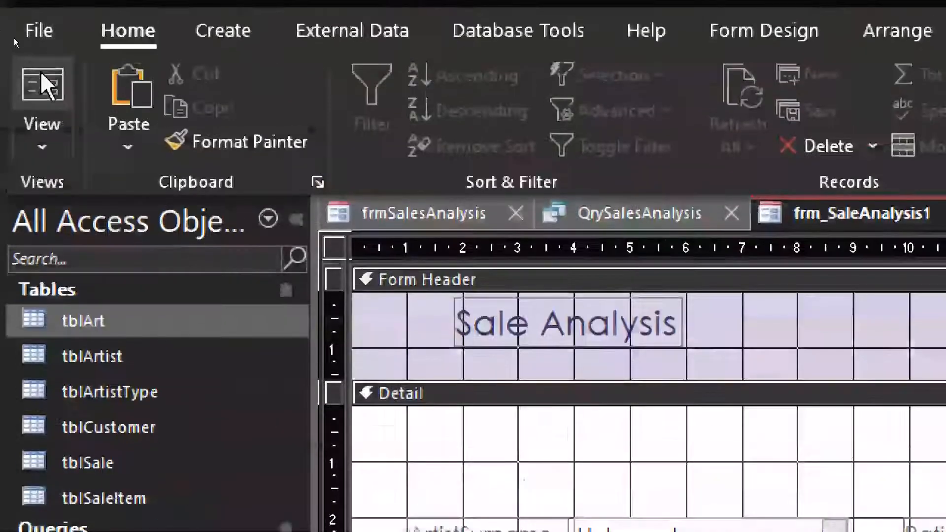
Preview frm_SaleAnalysis1 in Form View and return it to Design View.
left_click(38, 85)
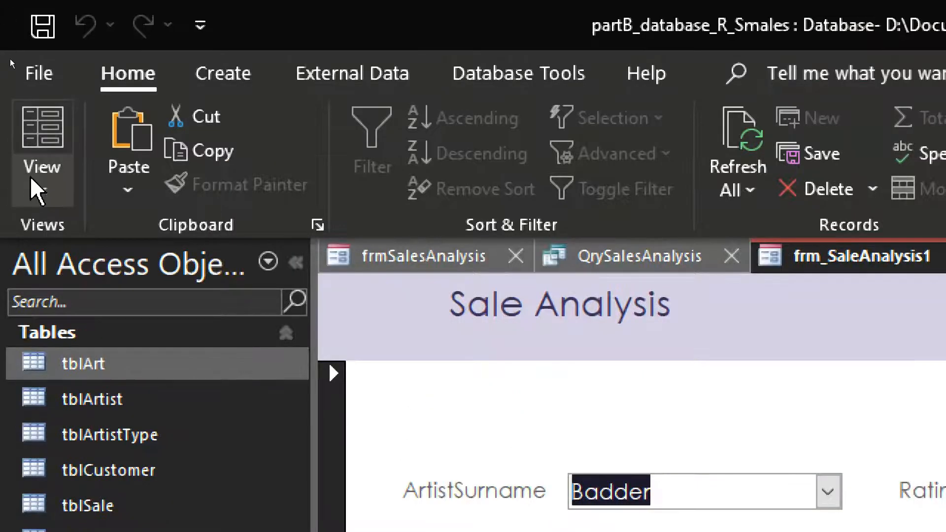
left_click(37, 42)
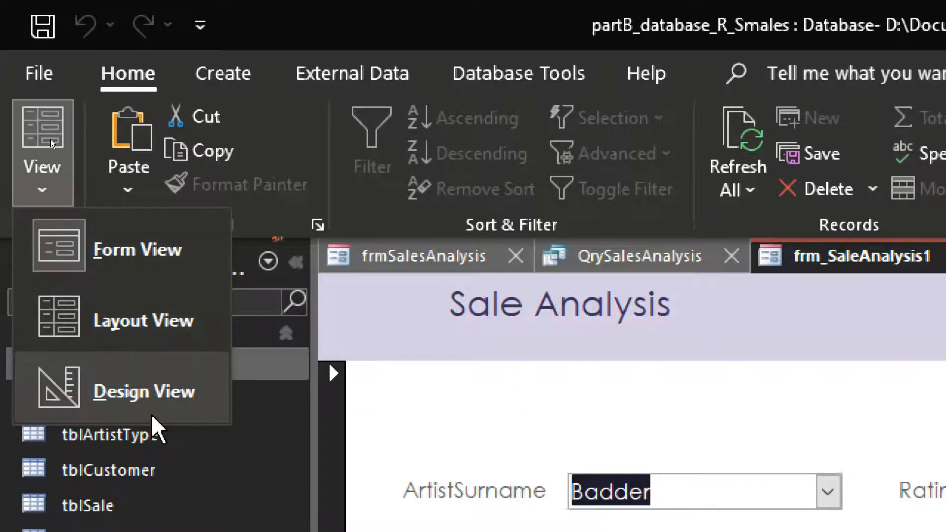
left_click(139, 390)
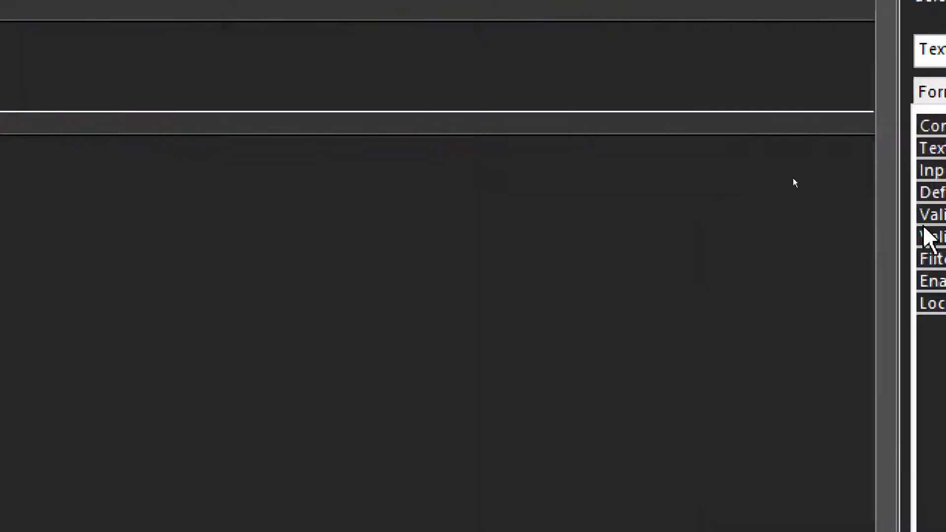
Review the Total Pieces of Art DCount expression and compare it with the DSum expression in frmSalesAnalysis, leaving both without changes.
left_click(912, 124)
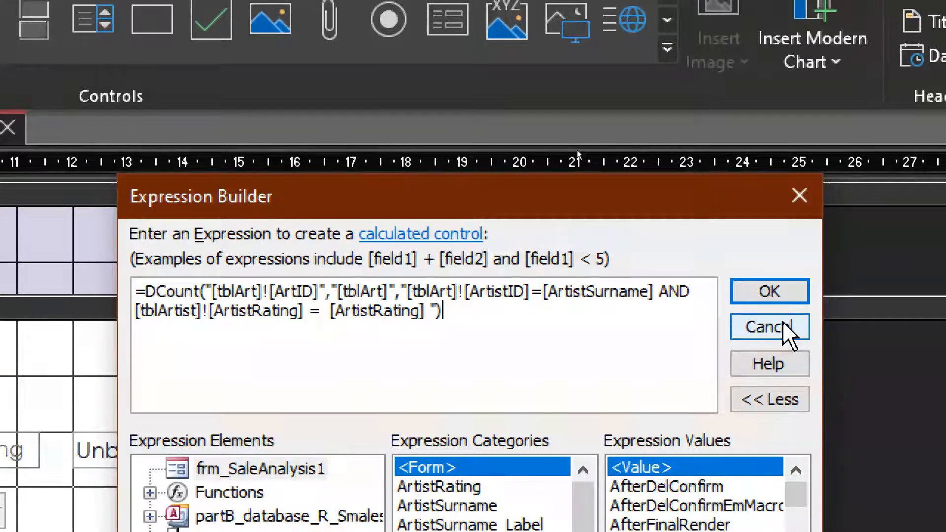
left_click(786, 327)
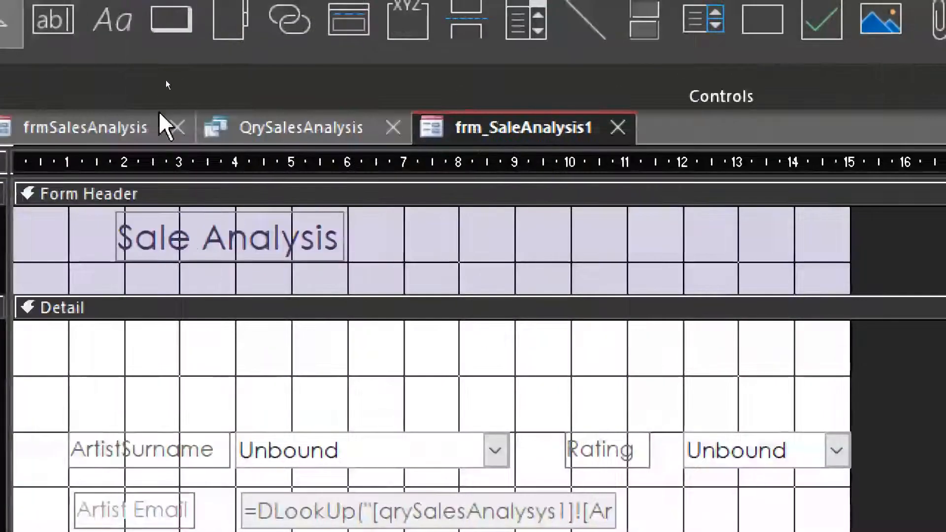
left_click(97, 124)
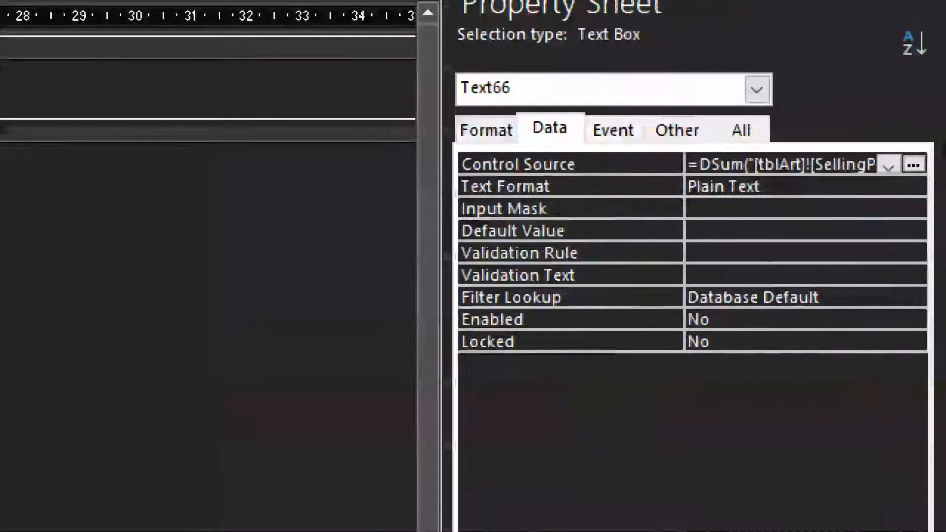
left_click(914, 165)
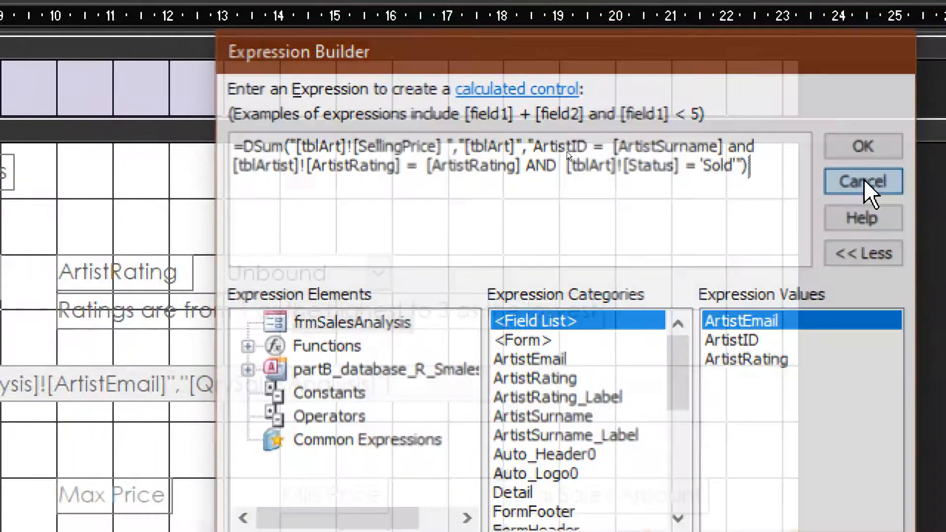
left_click(902, 180)
Remove the extra spaces between AND and [tblArtist] in frm_SaleAnalysis1's Total Pieces of Art DCount expression, then review and accept it.
left_click(533, 58)
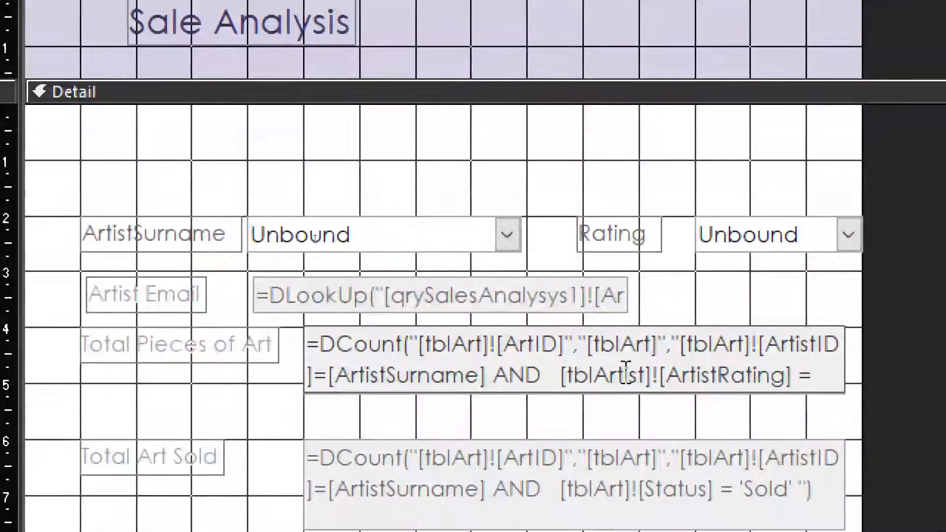
key("Delete")
key("Delete")
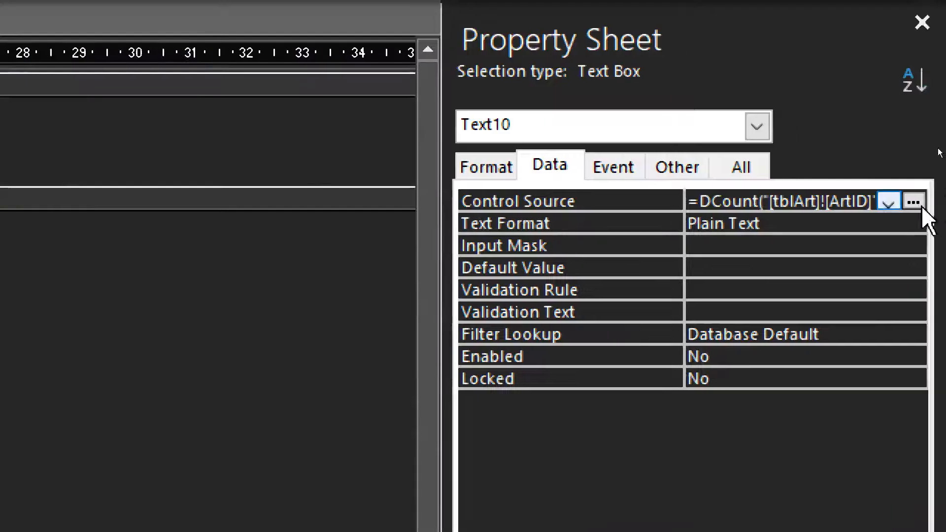
left_click(916, 203)
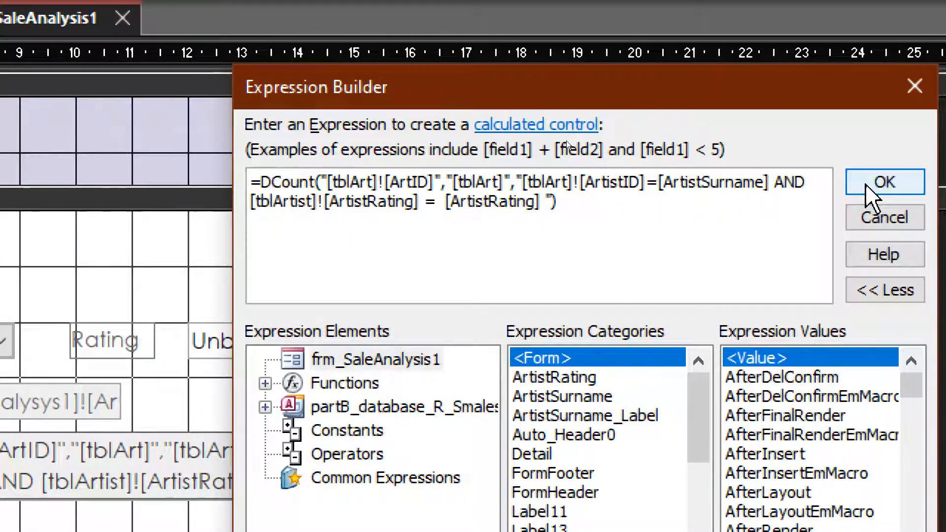
left_click(939, 182)
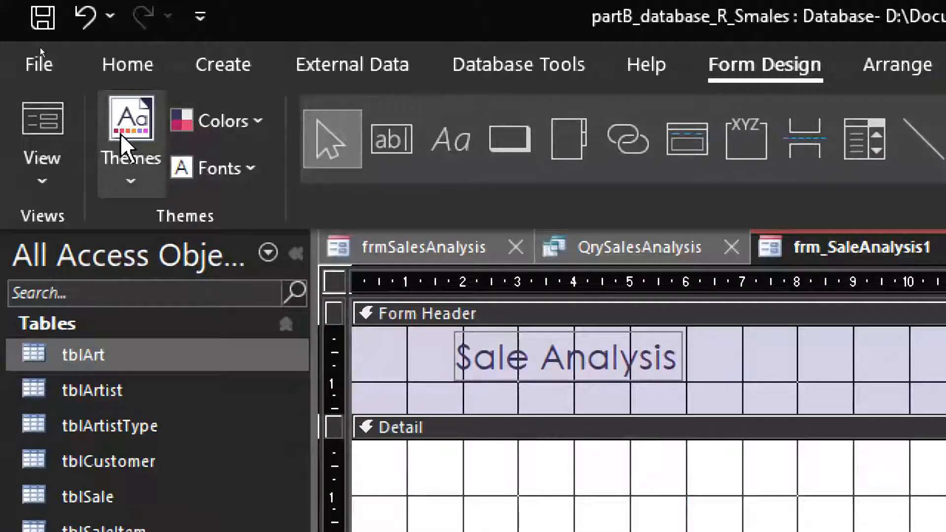
Test the Total Pieces of Art text box of frm_SaleAnalysis1 in Form View.
left_click(58, 129)
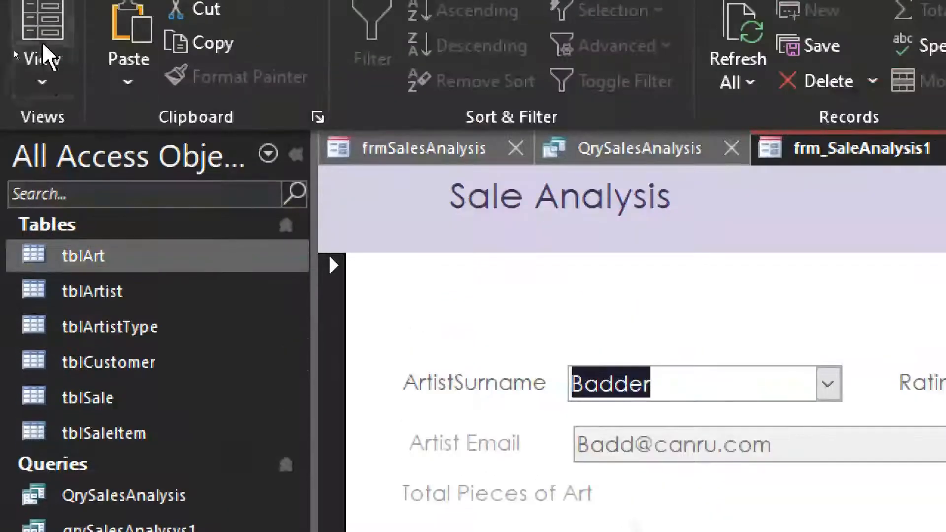
left_click(42, 56)
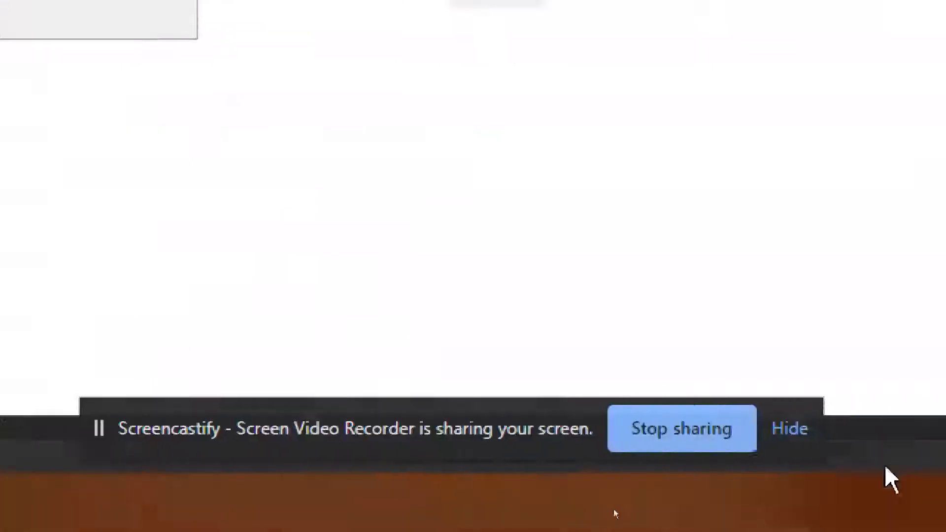